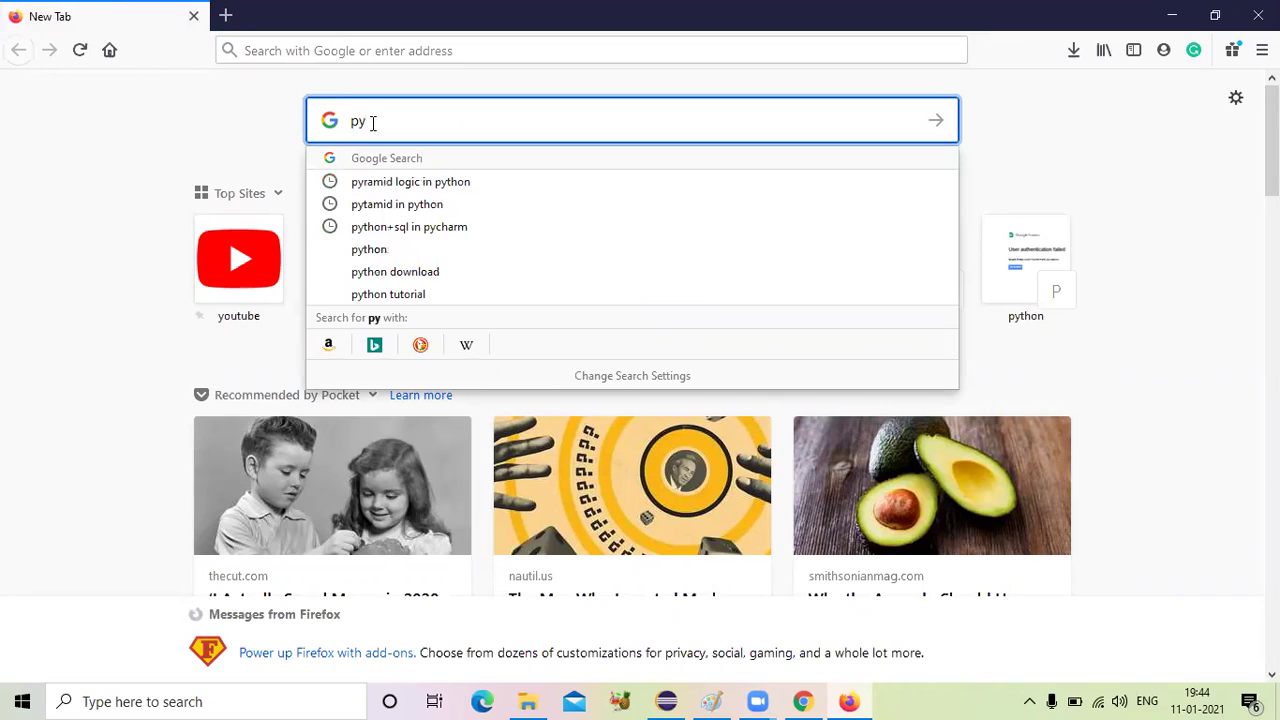
Step: Search the web for "pycharm" and open the download page of JetBrains' PyCharm site
type("ch")
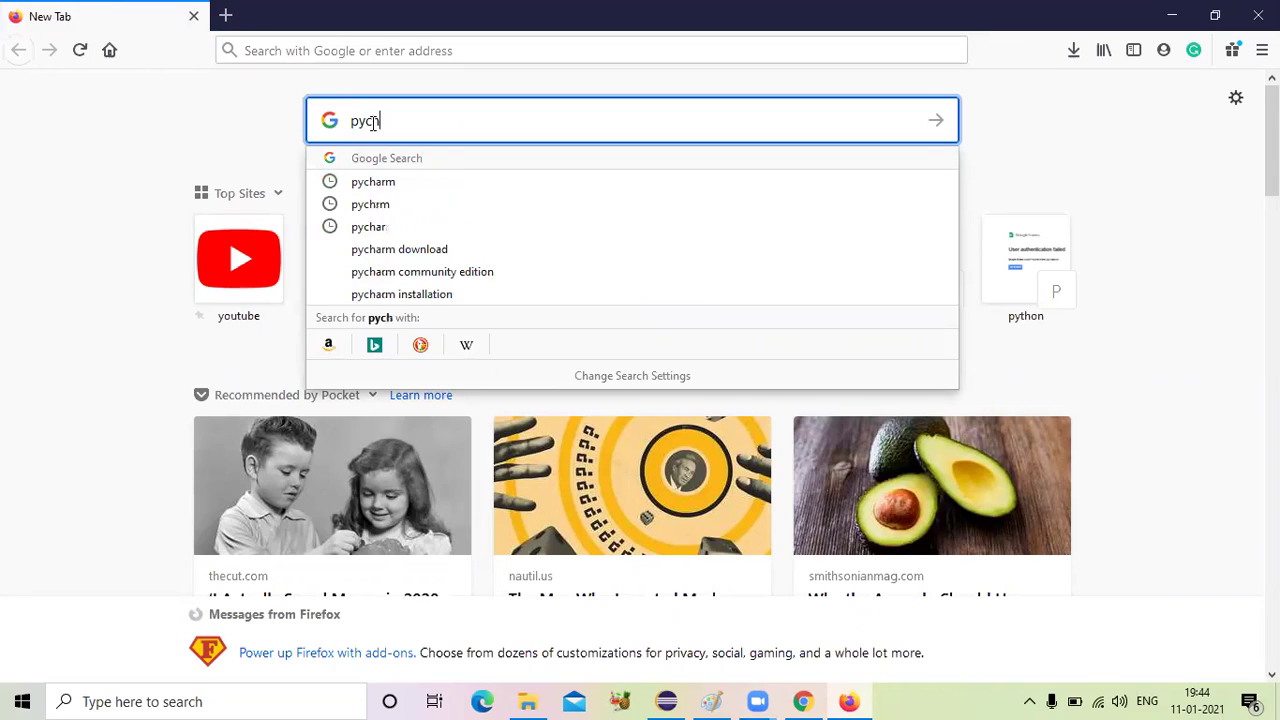
left_click(391, 181)
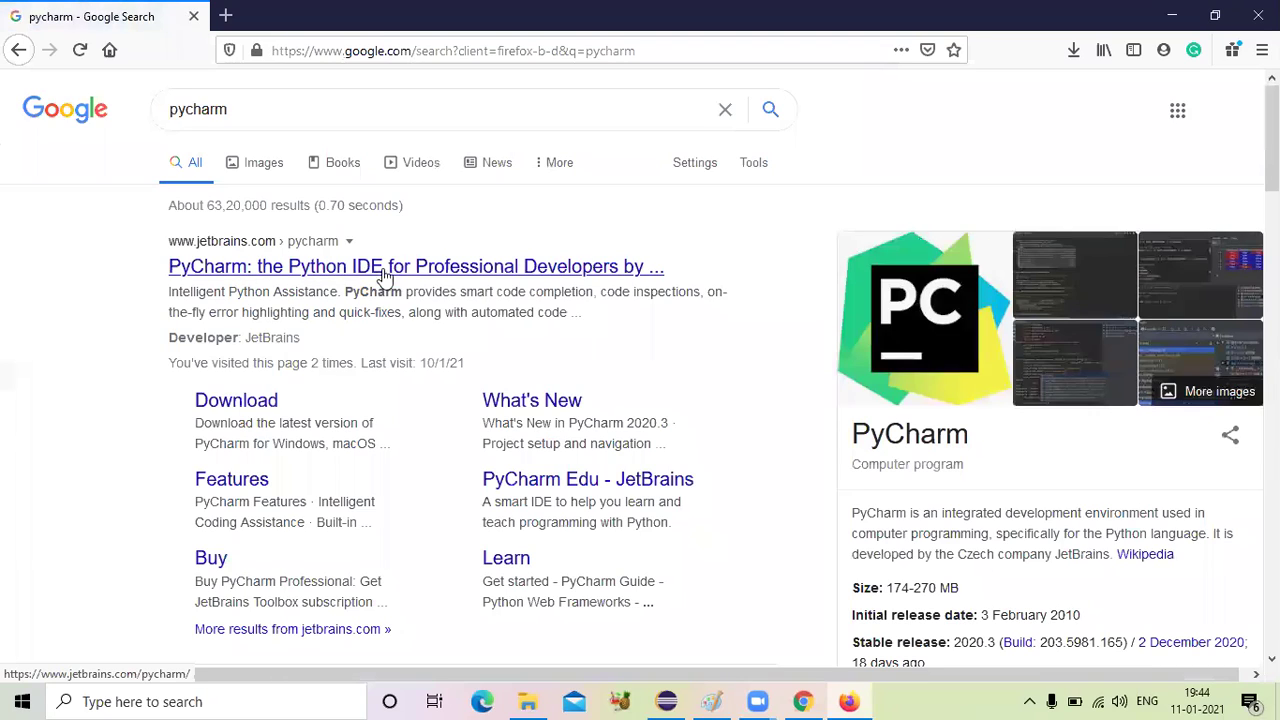
left_click(410, 268)
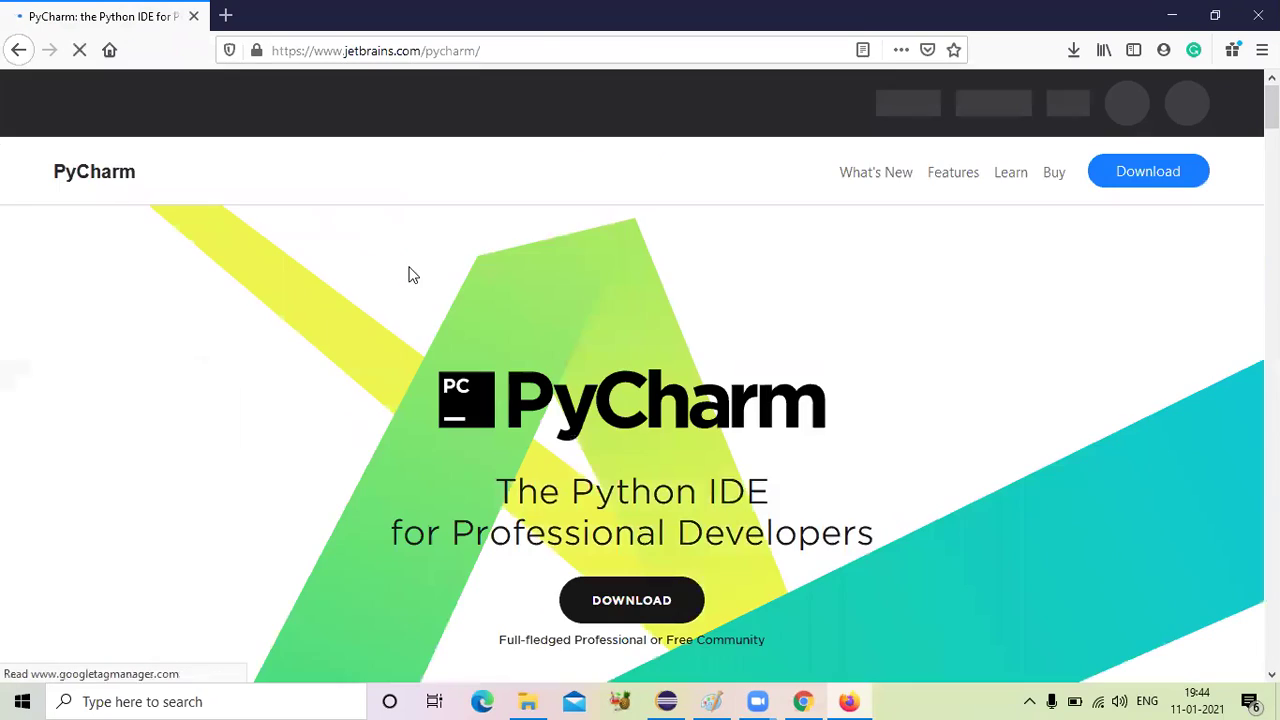
left_click(1163, 174)
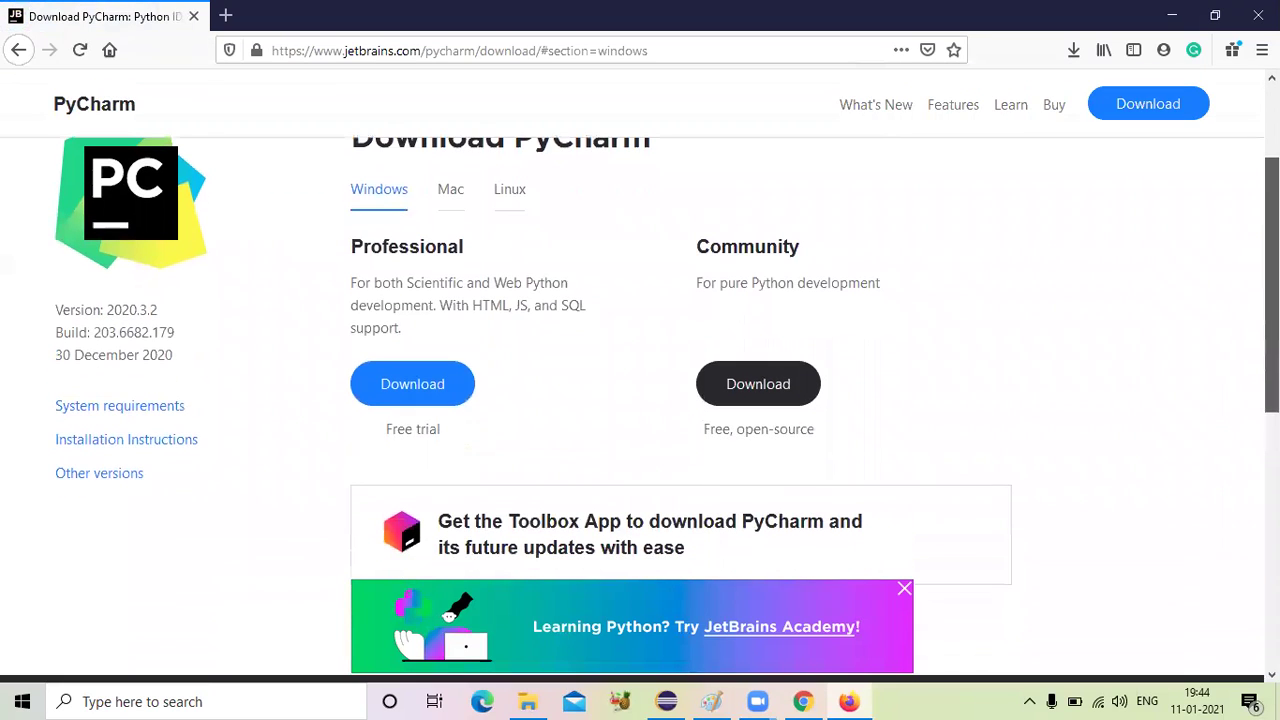
Step: Dismiss the JetBrains Academy banner and download the free Windows Community edition, saving pycharm-community-2020.3.2.exe
left_click(904, 589)
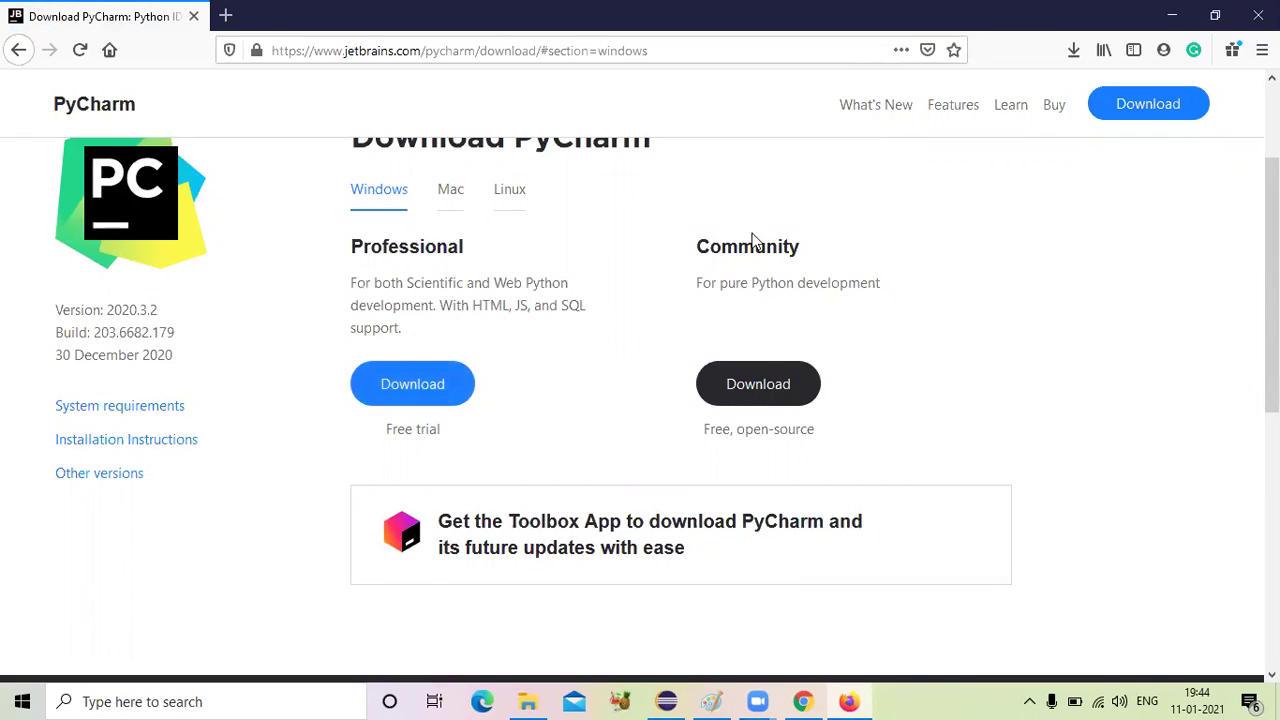
left_click(760, 388)
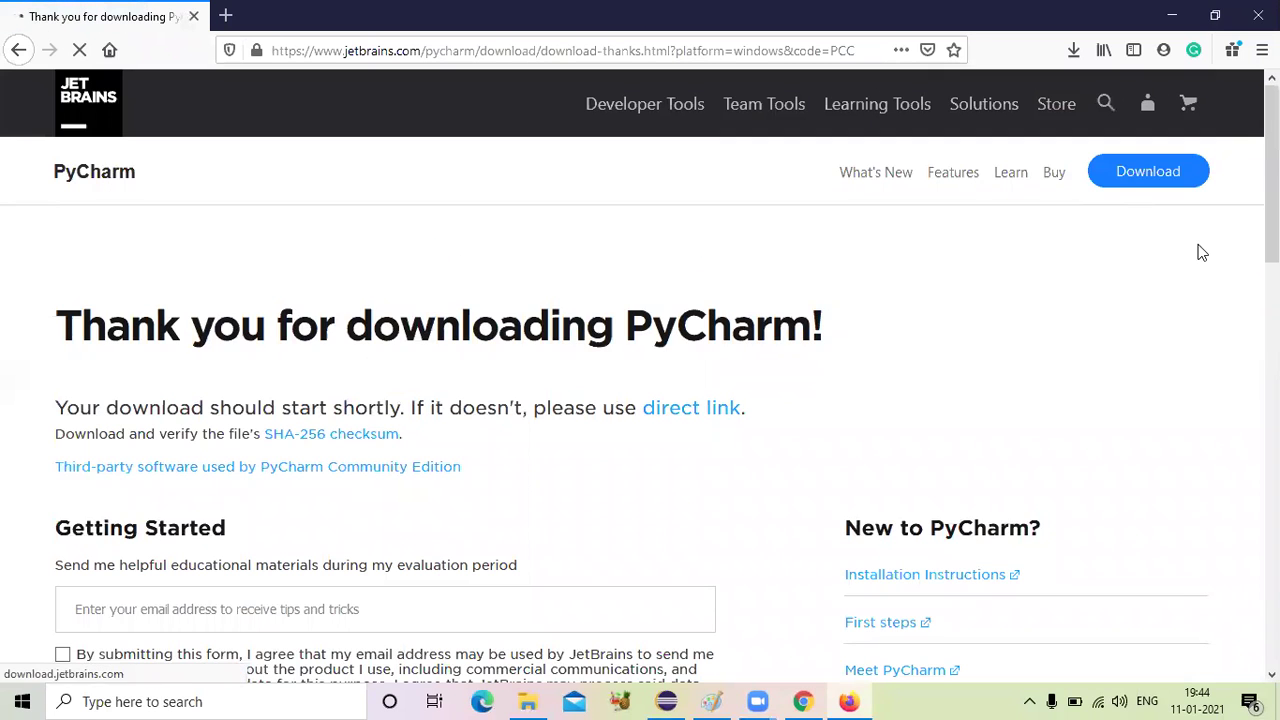
scroll(755, 362, "down", 2)
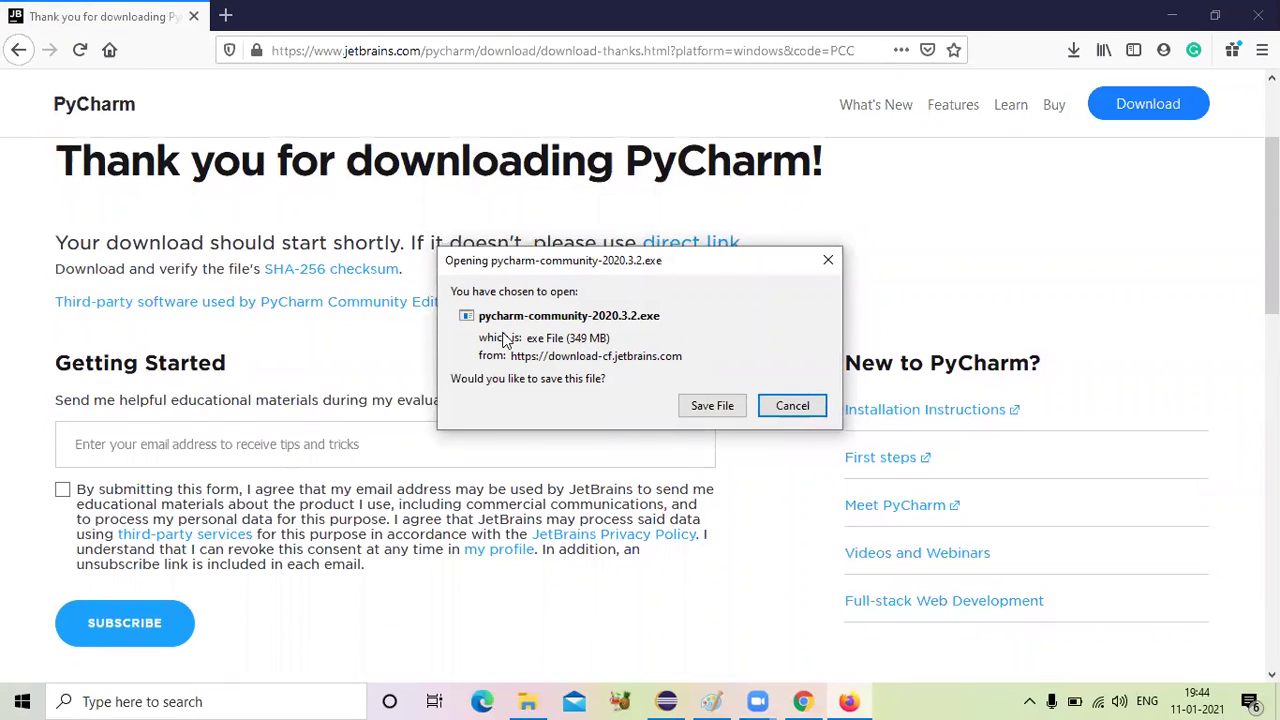
left_click(712, 405)
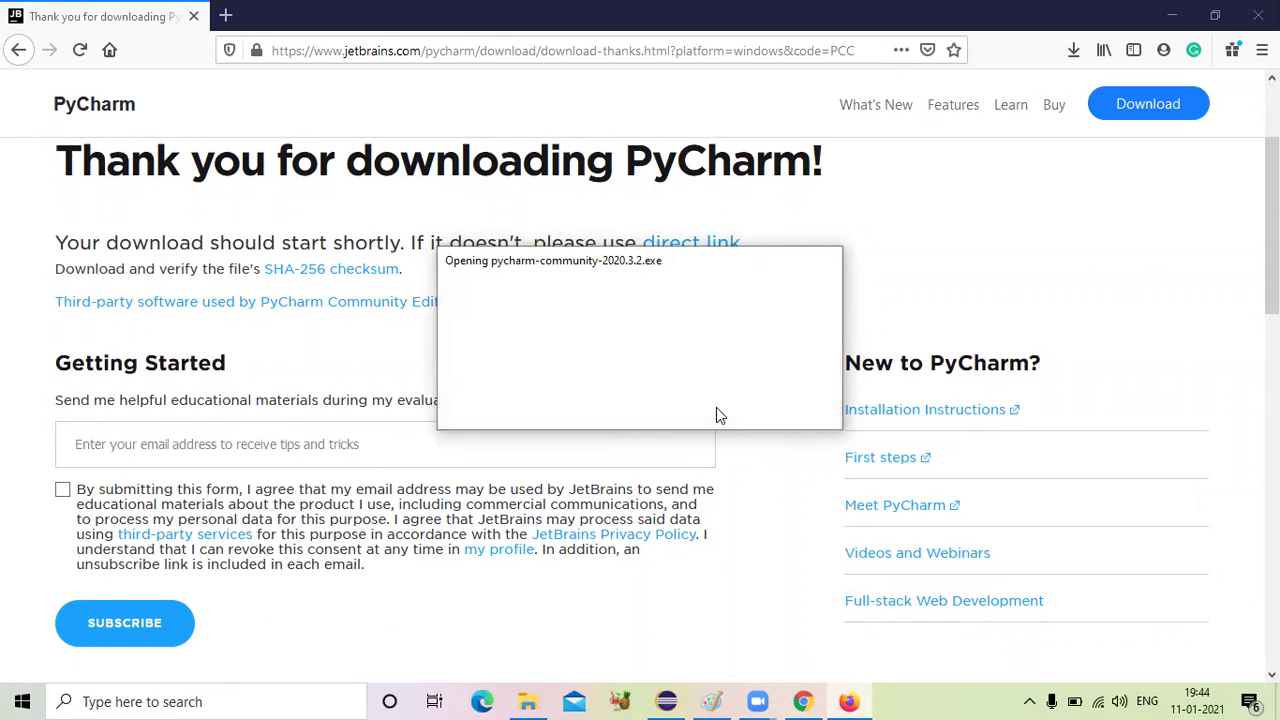
Step: Cancel the running download of pycharm-community-2020.3.2.exe
left_click(1074, 54)
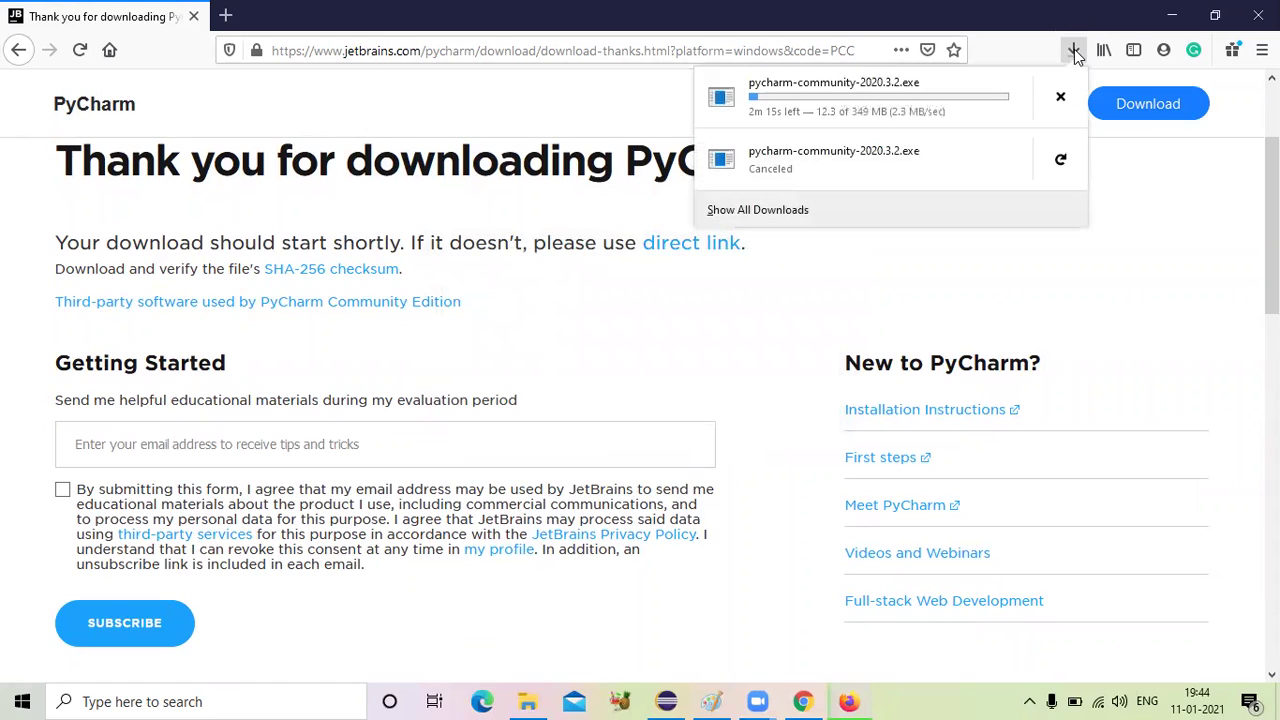
left_click(1059, 102)
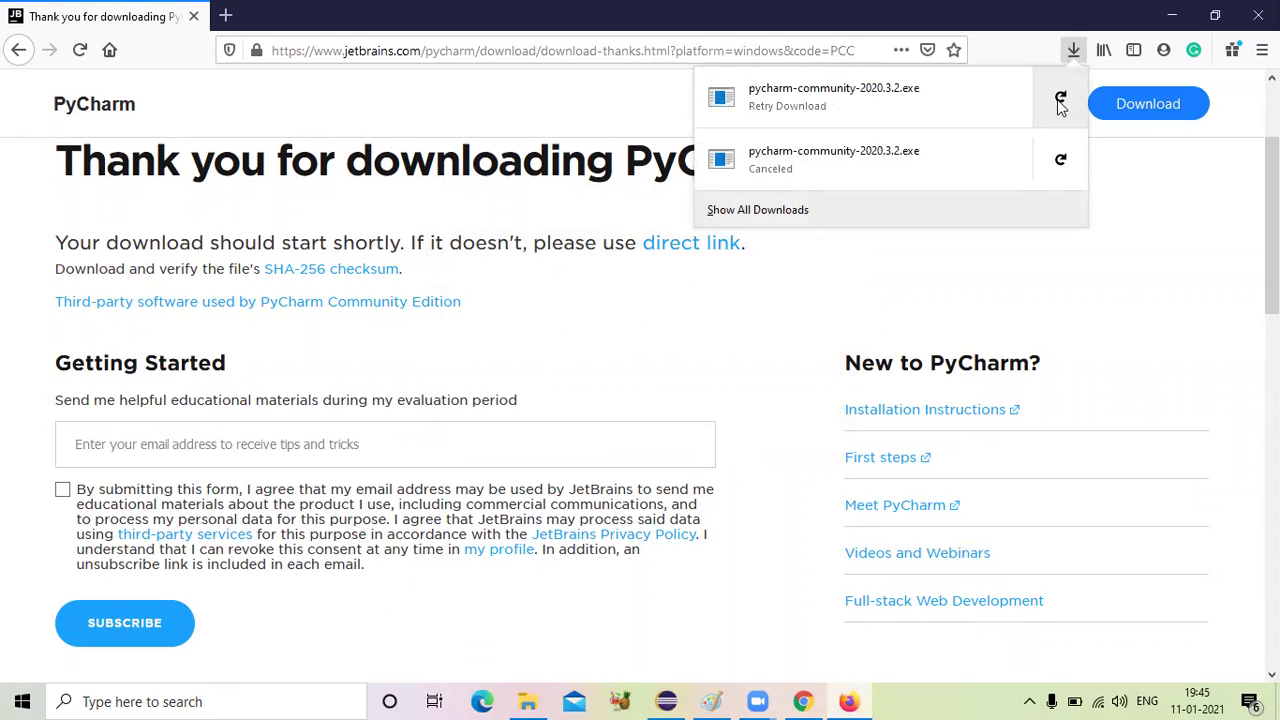
Step: Run the existing pycharm-community-2020.3 installer from the Downloads folder, minimize the open windows, and bring up its administrator permission request
left_click(520, 700)
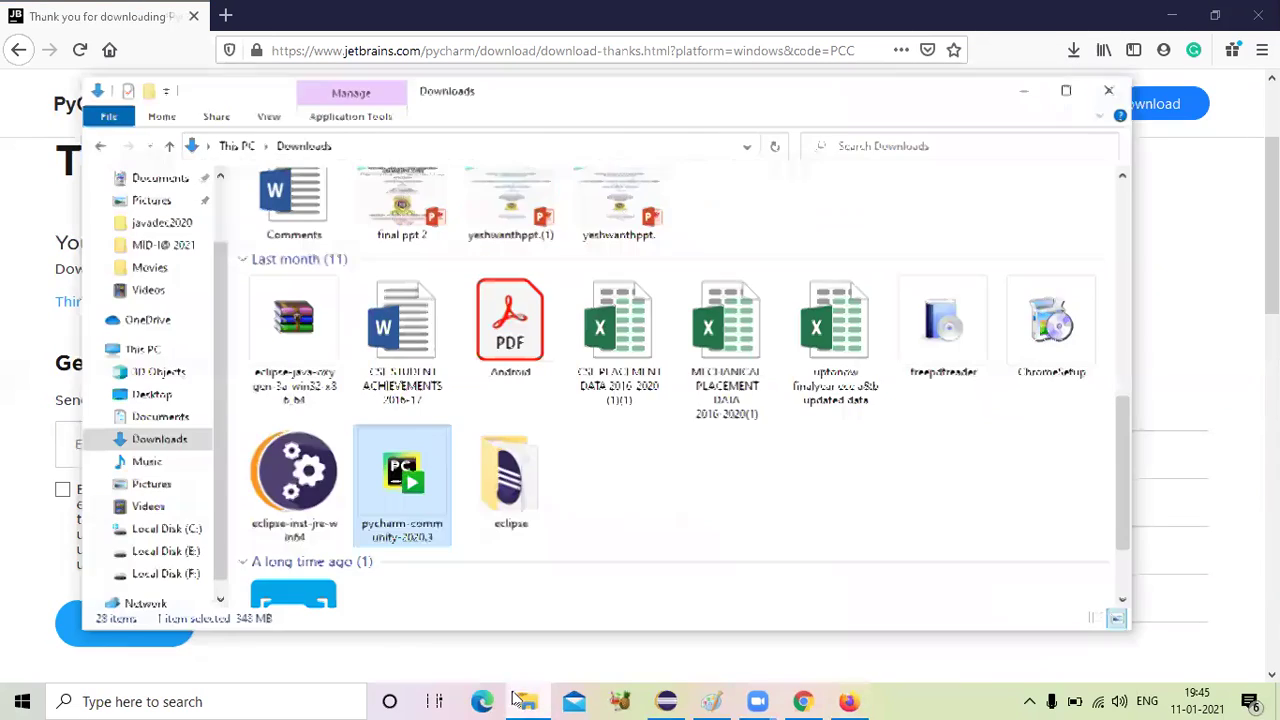
double_click(403, 485)
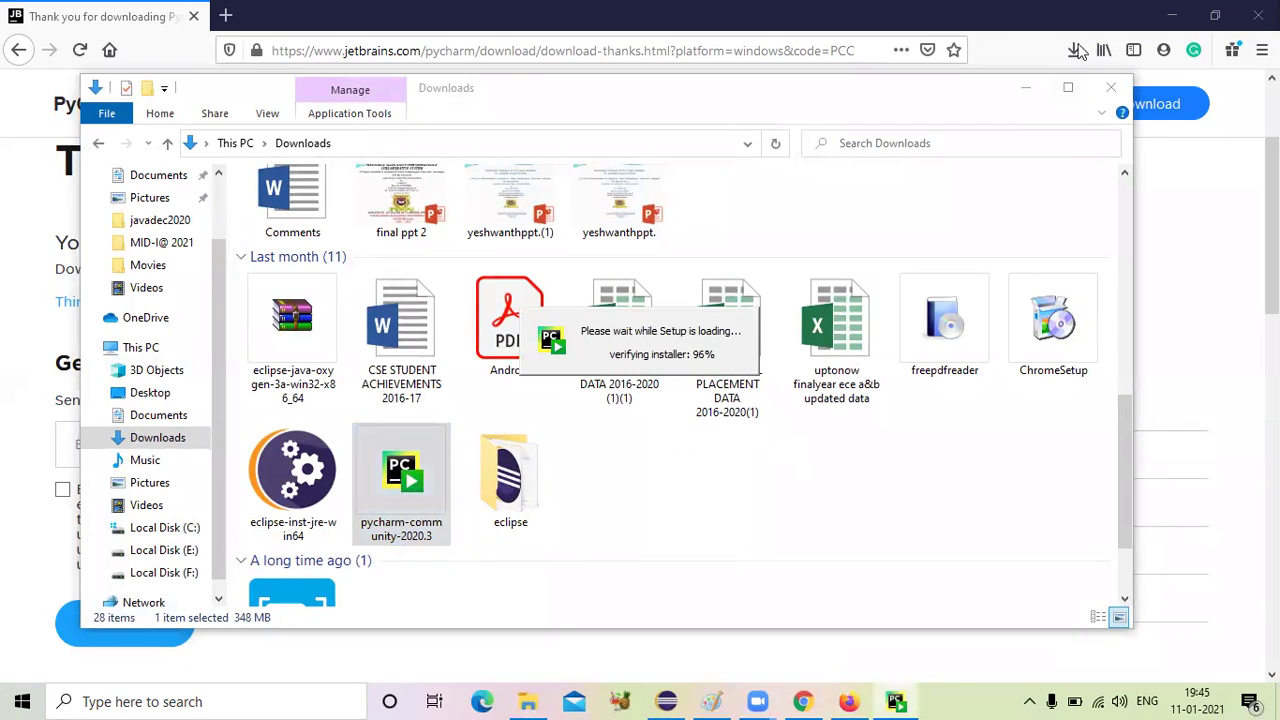
left_click(1028, 90)
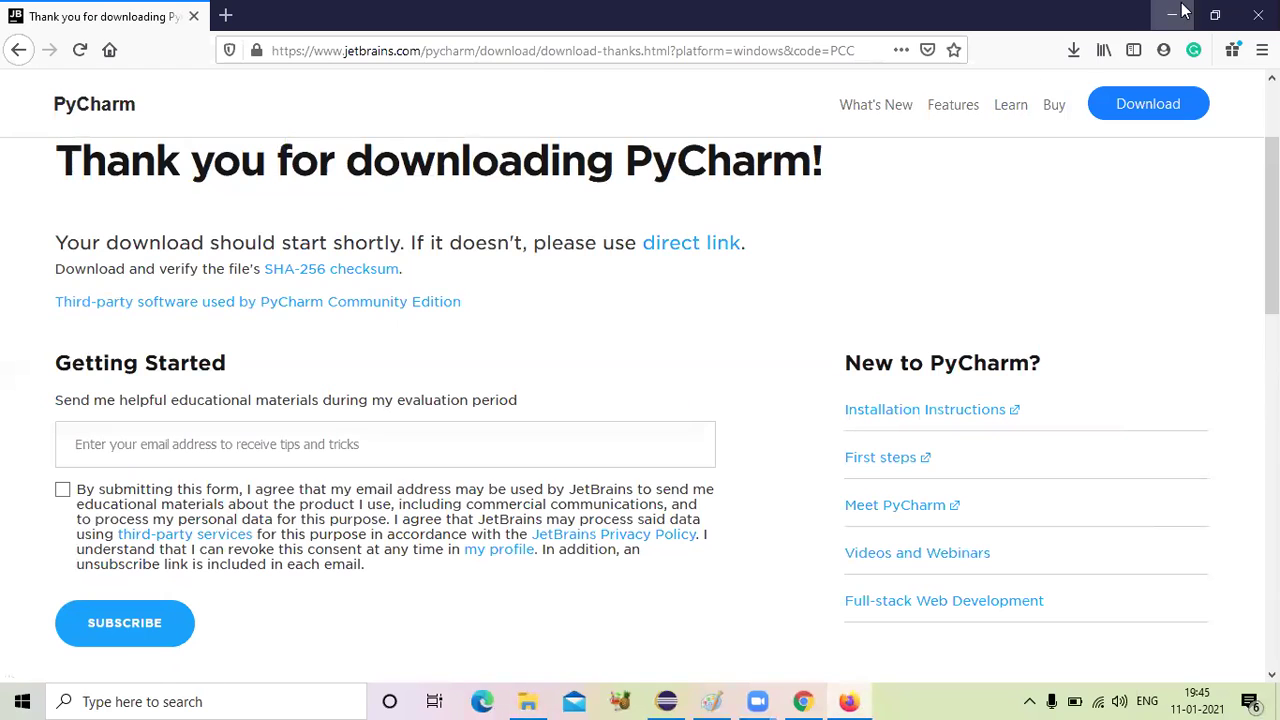
left_click(1180, 12)
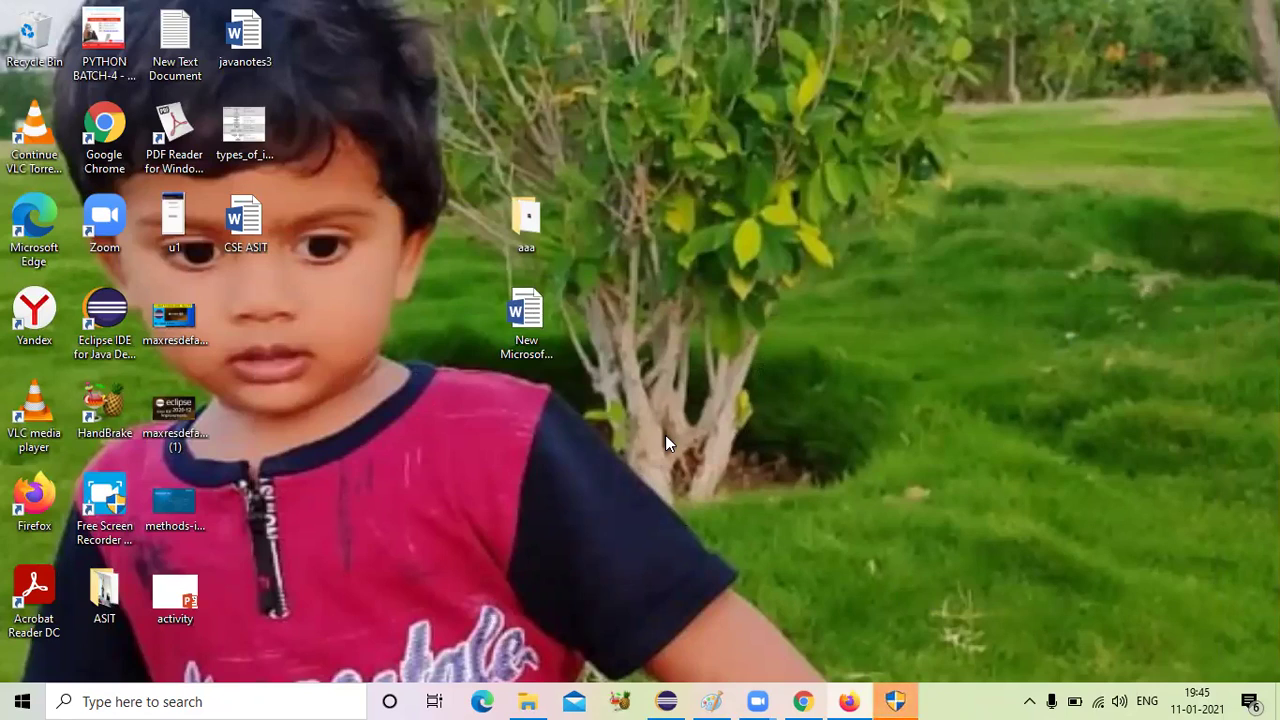
left_click(895, 699)
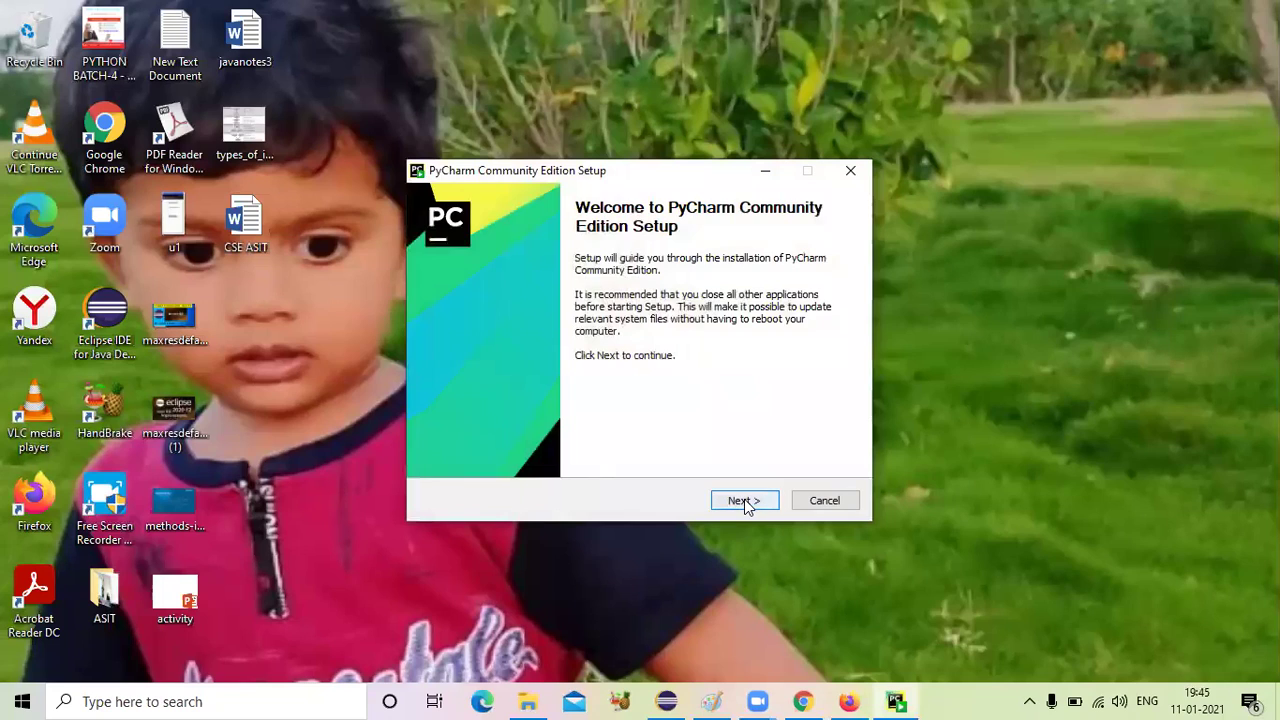
Step: Install PyCharm Community Edition in the default destination folder with a 64-bit launcher desktop shortcut and the JetBrains Start Menu folder
left_click(744, 501)
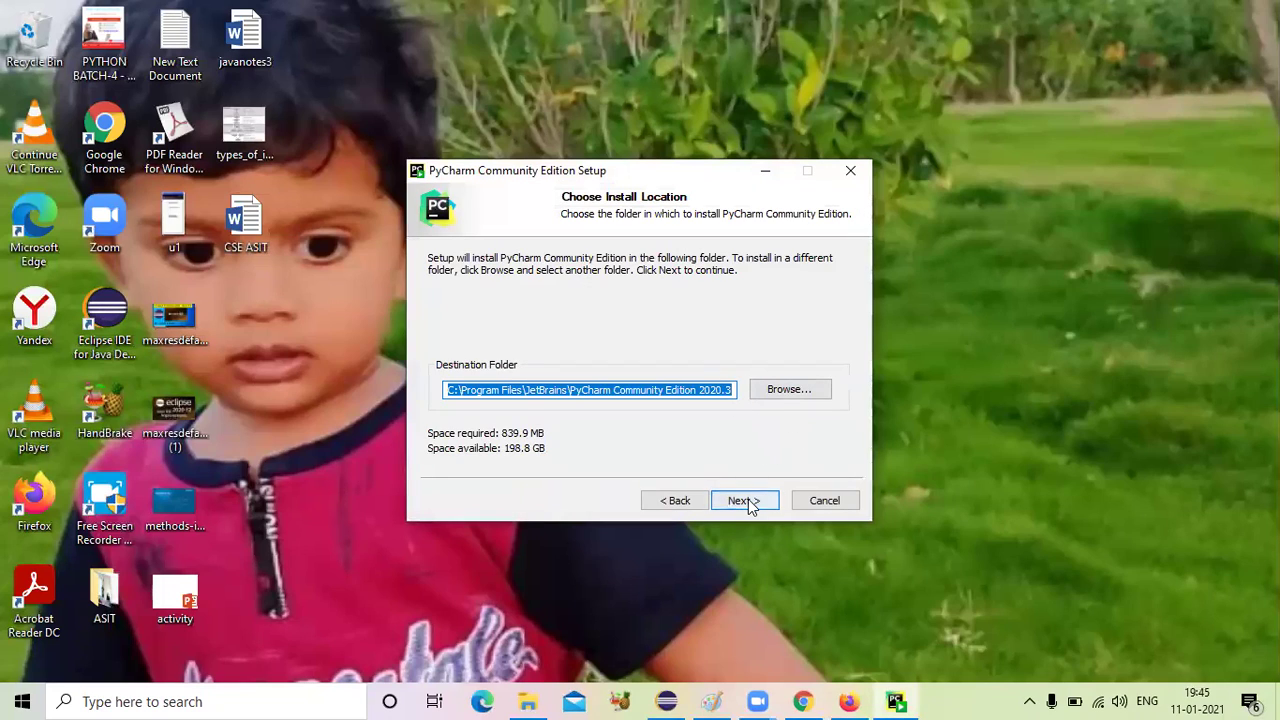
left_click(744, 501)
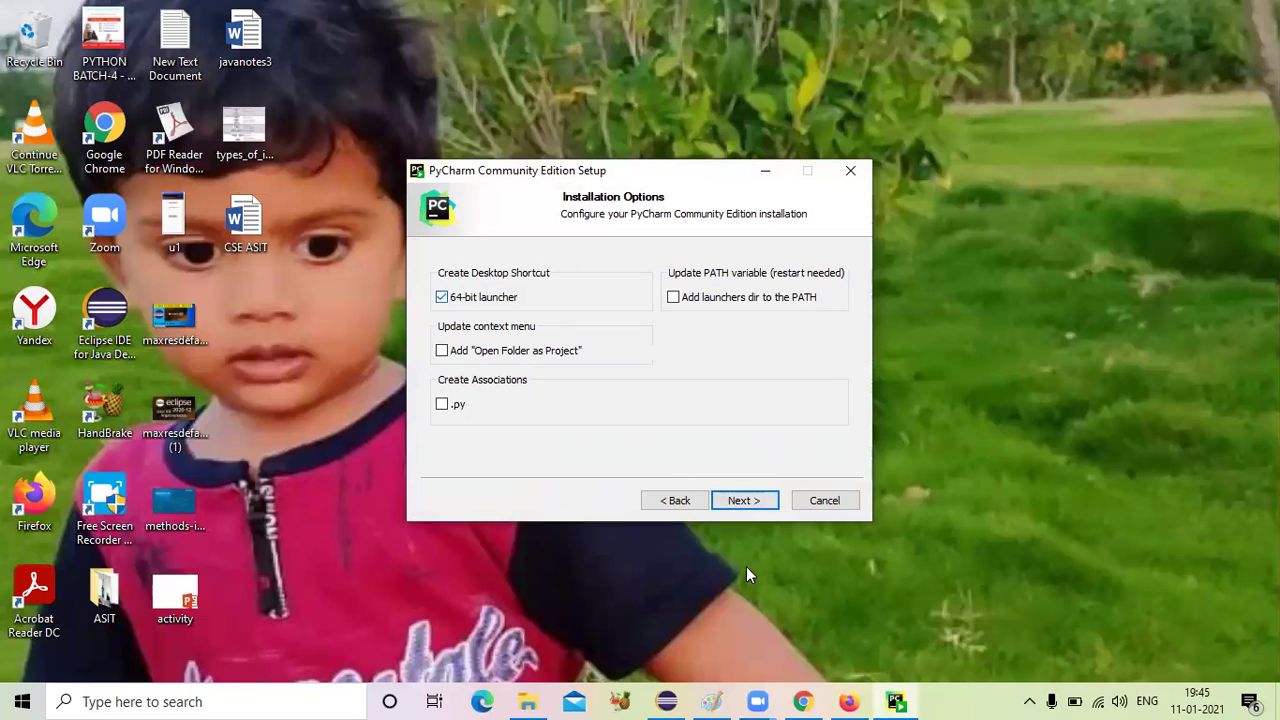
left_click(744, 501)
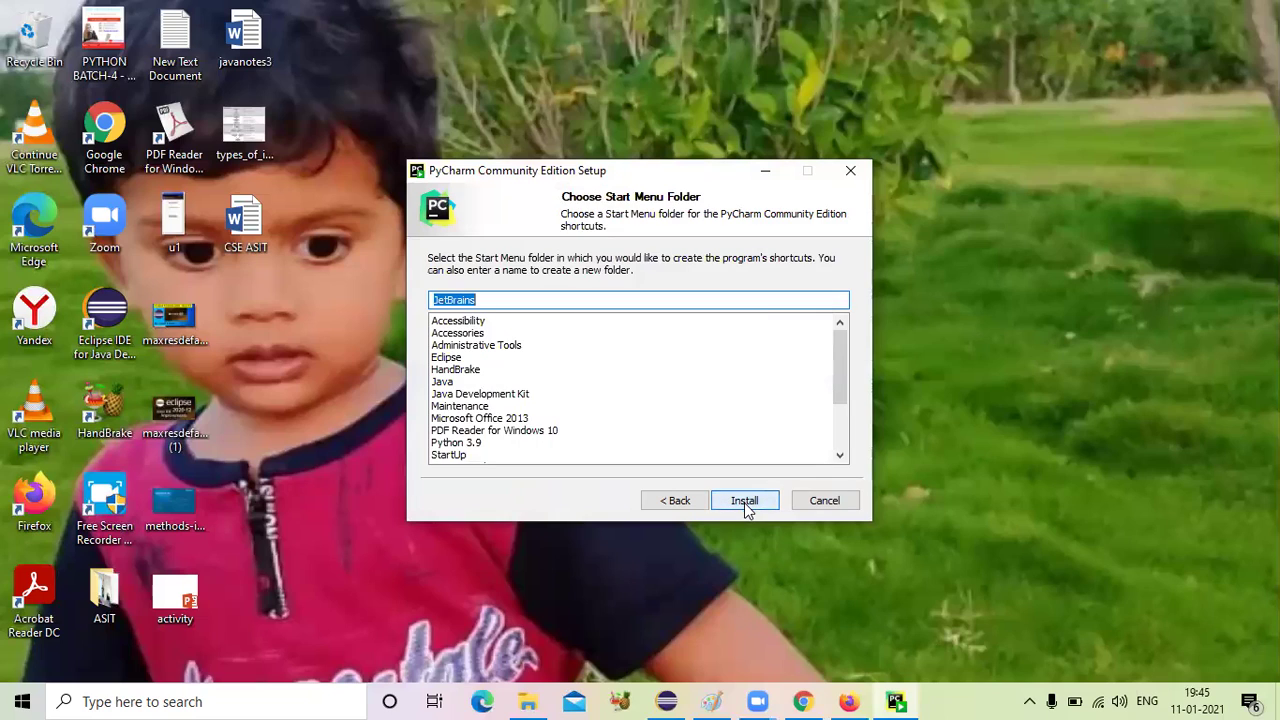
left_click(744, 501)
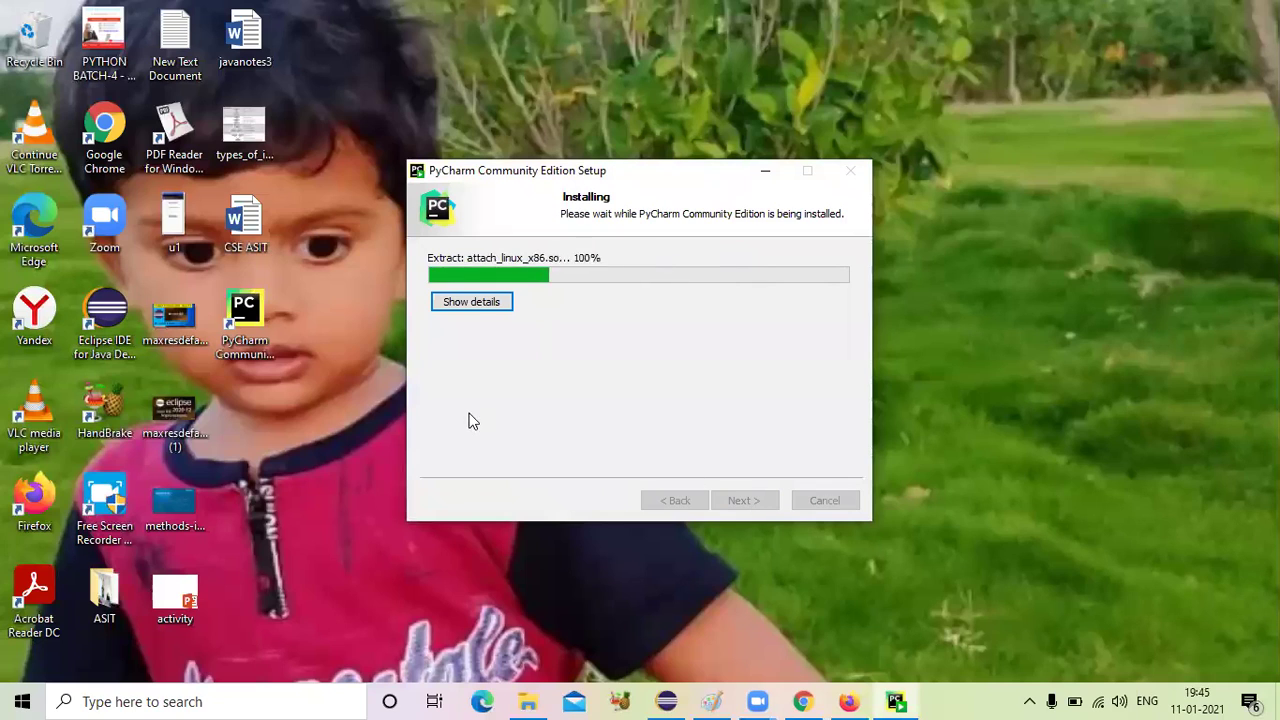
Step: Show the installation details and finish the setup with Run PyCharm Community Edition enabled
left_click(471, 302)
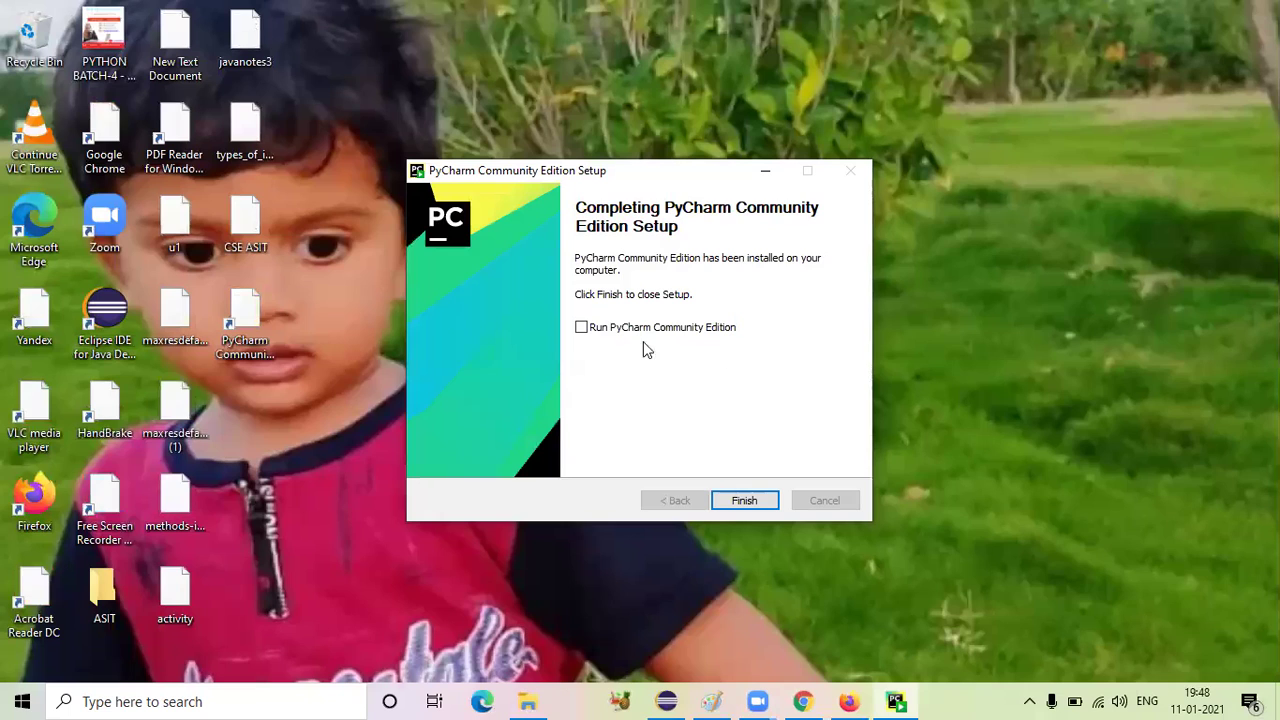
left_click(583, 331)
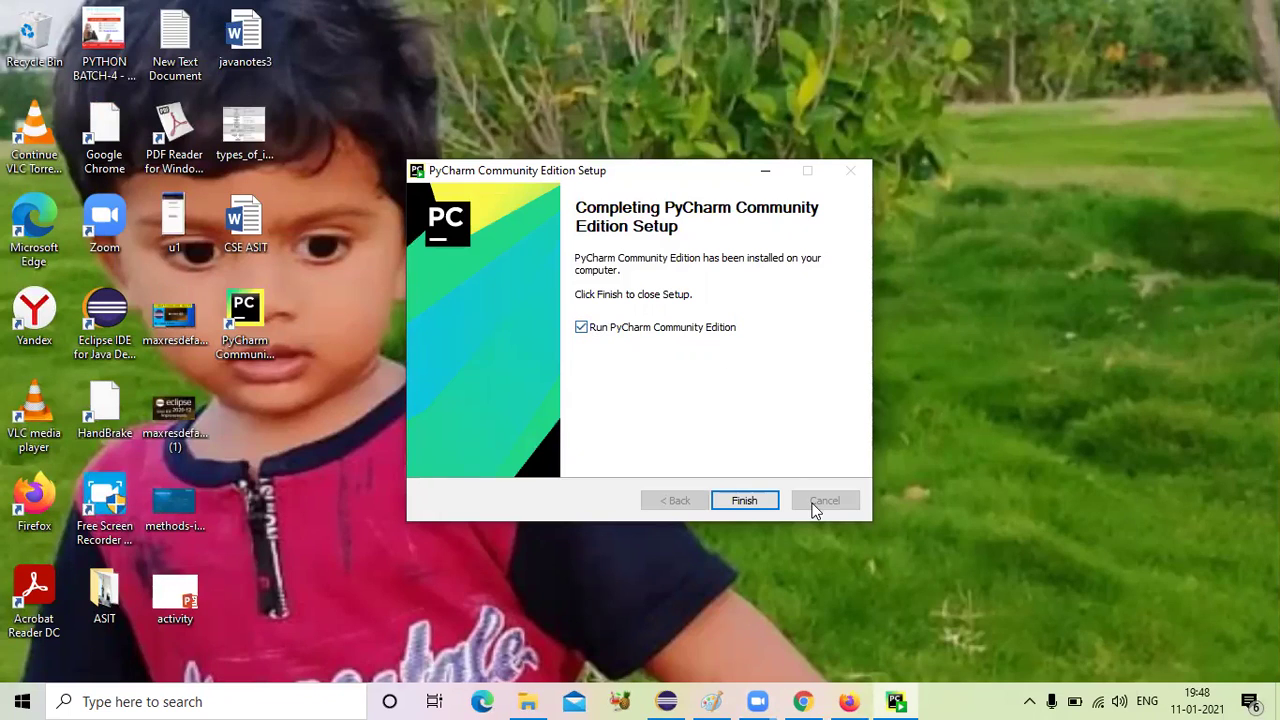
left_click(744, 501)
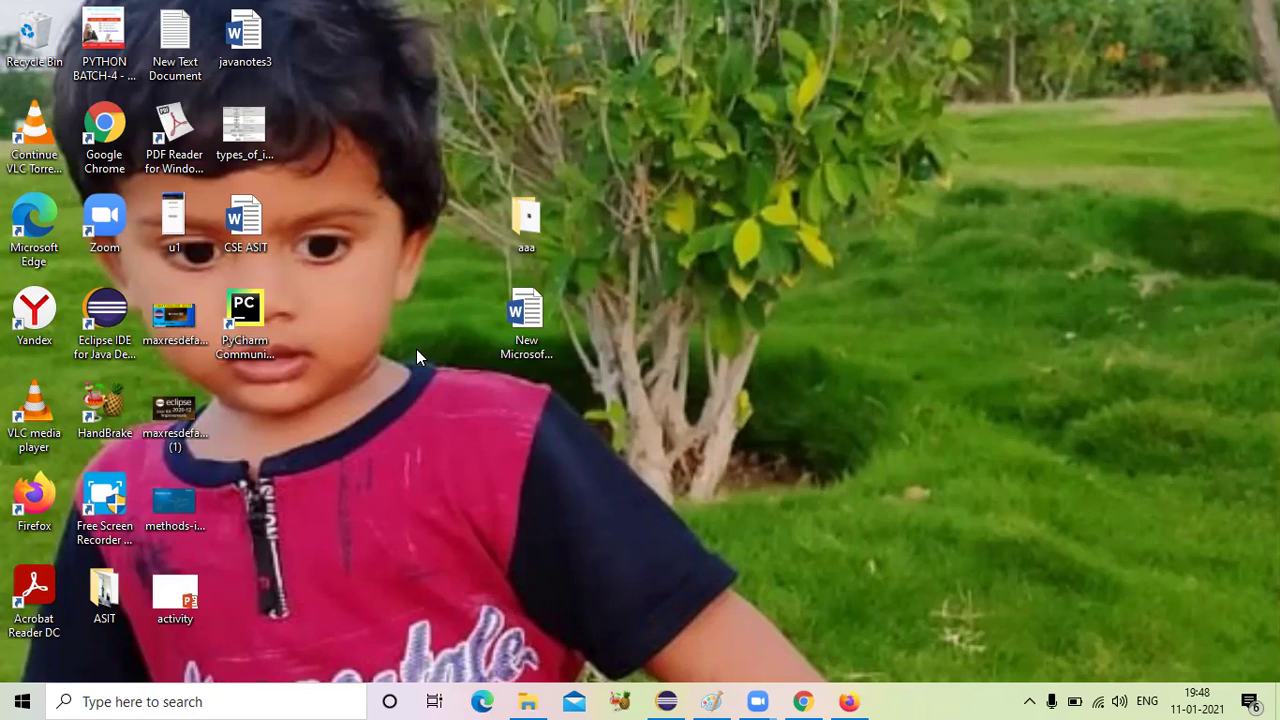
Step: Launch PyCharm Community Edition 2020.3 as administrator from its desktop shortcut
left_click(251, 310)
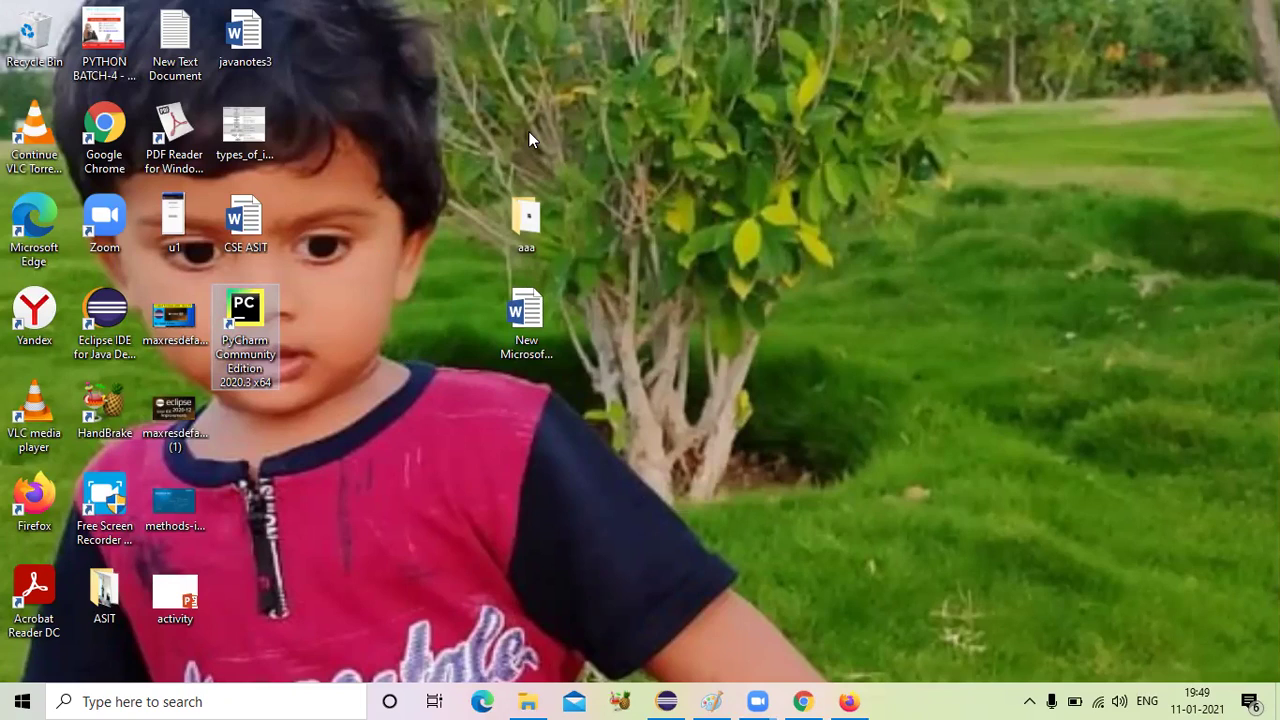
left_click(1035, 29)
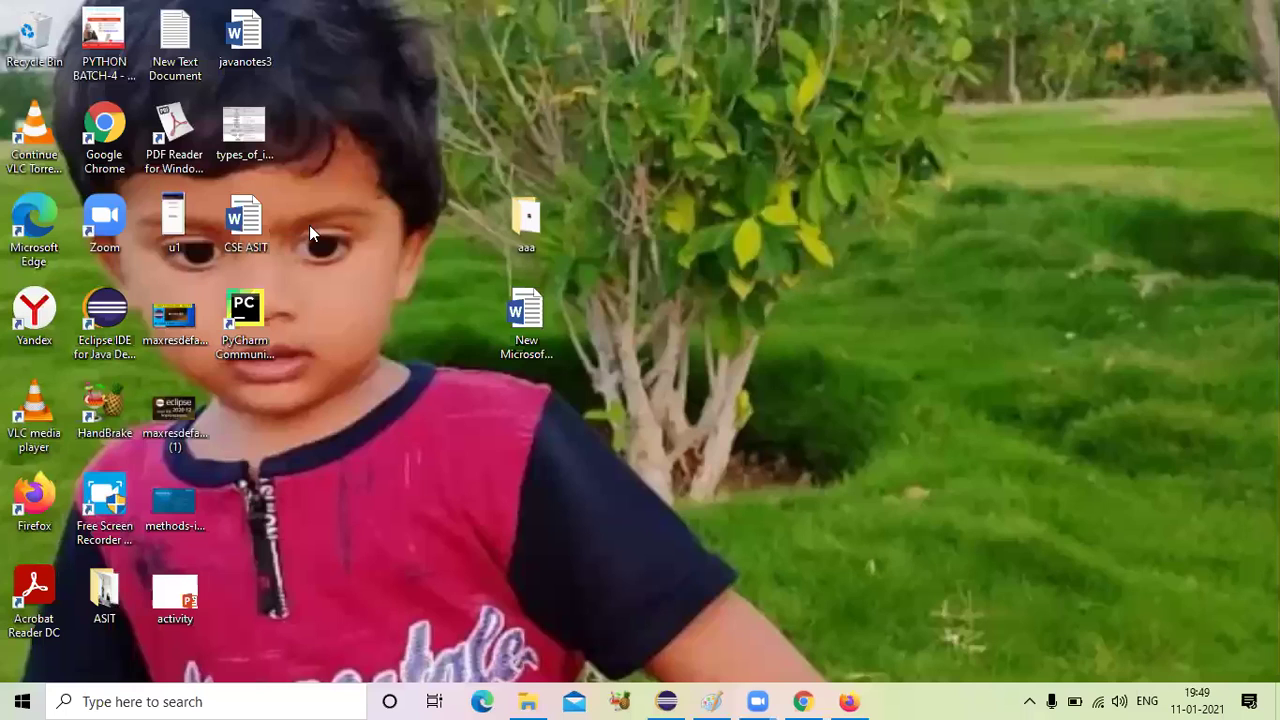
right_click(245, 325)
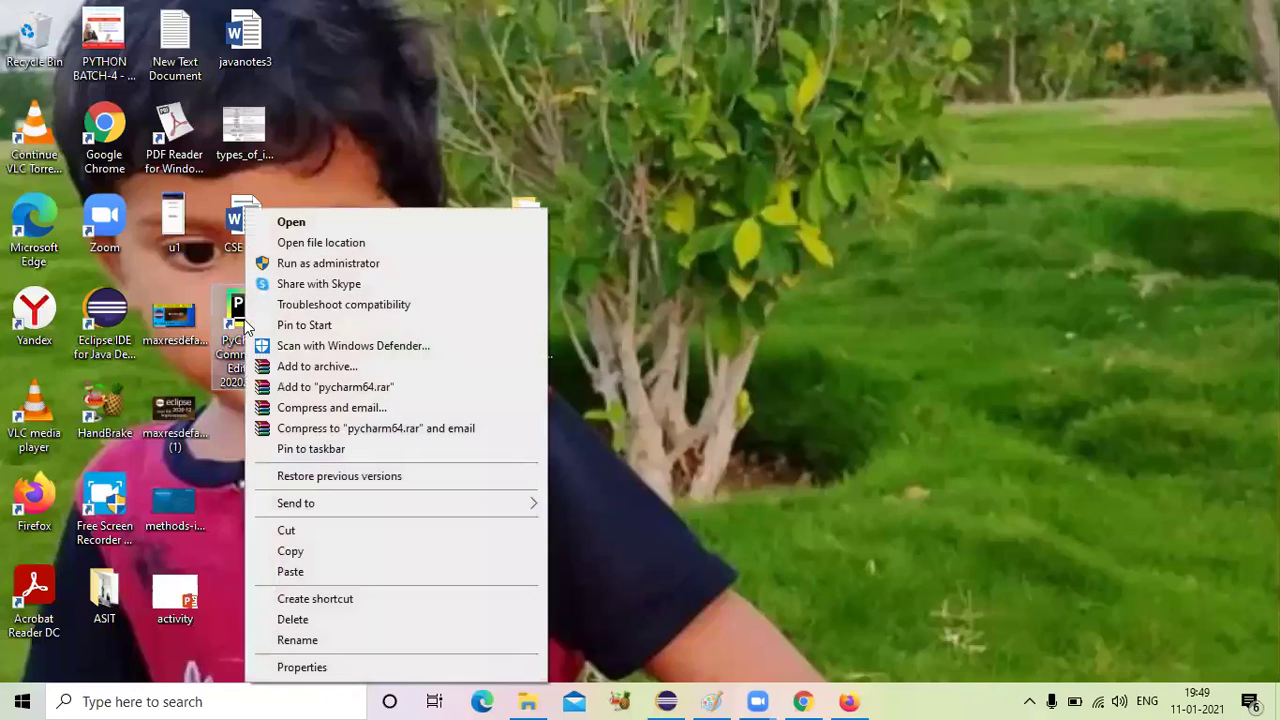
left_click(409, 264)
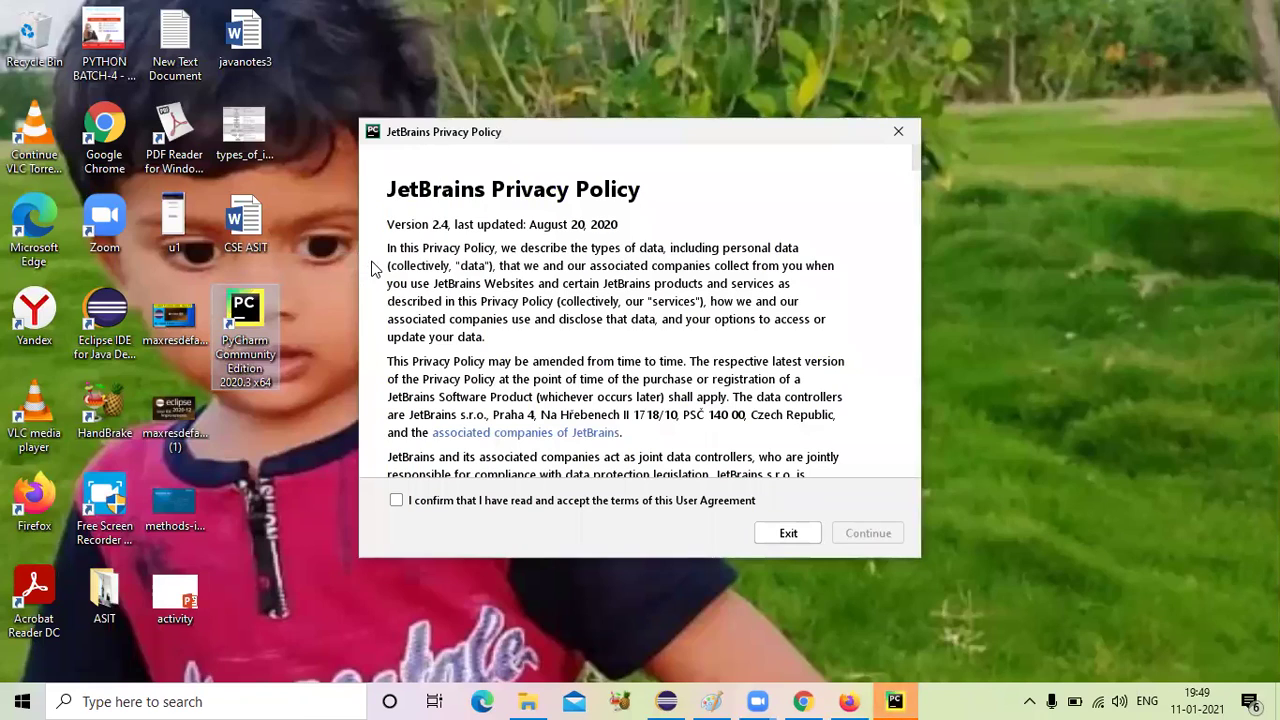
Step: Accept the JetBrains user agreement and decline sending anonymous usage statistics
left_click(397, 502)
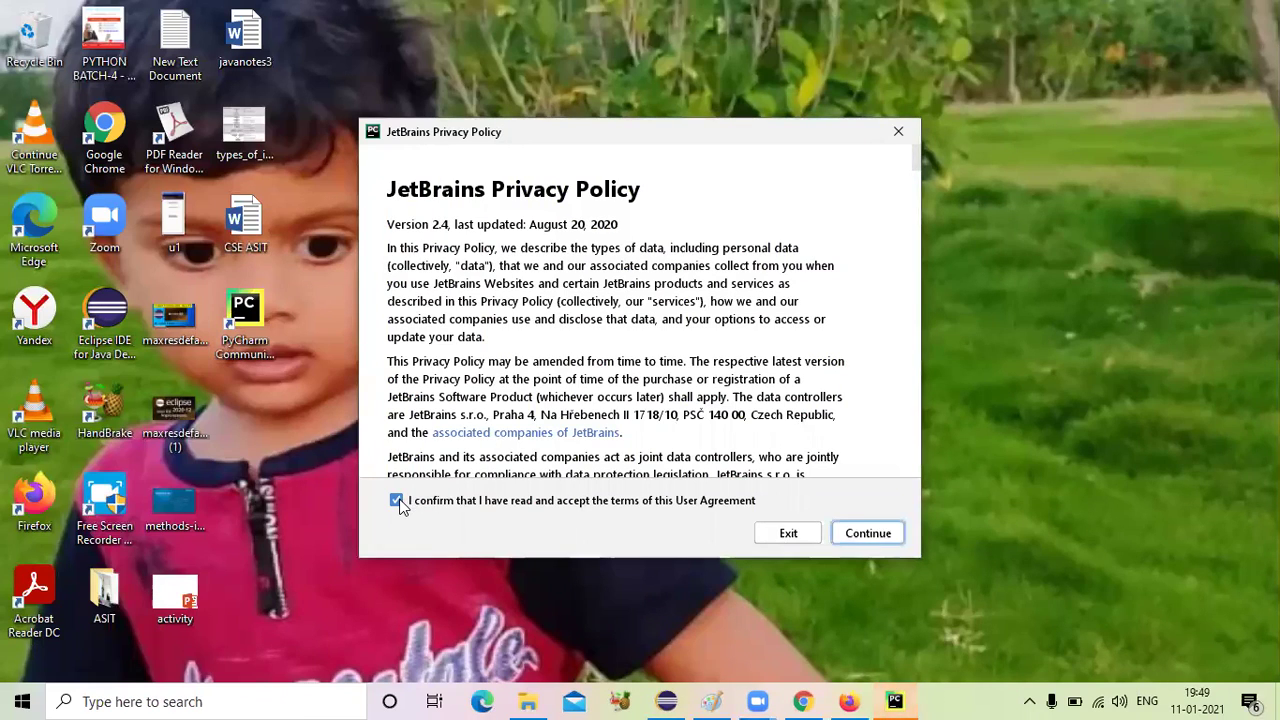
left_click(868, 534)
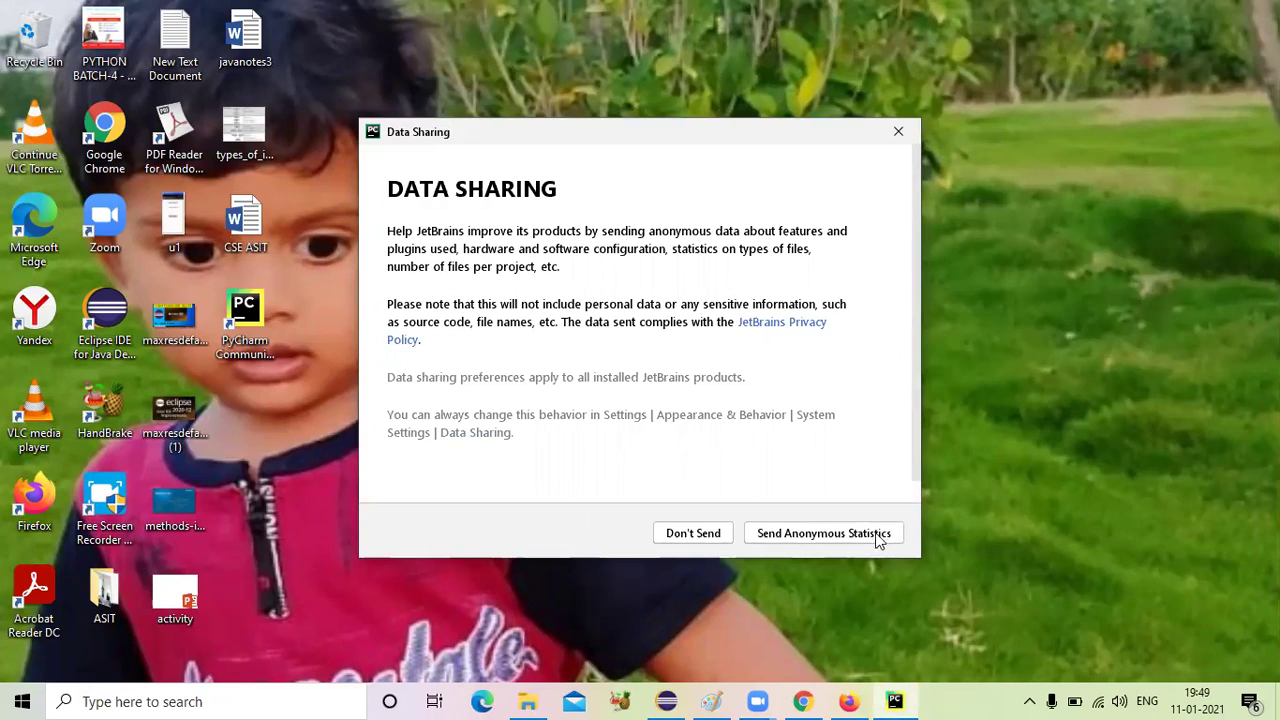
left_click(718, 535)
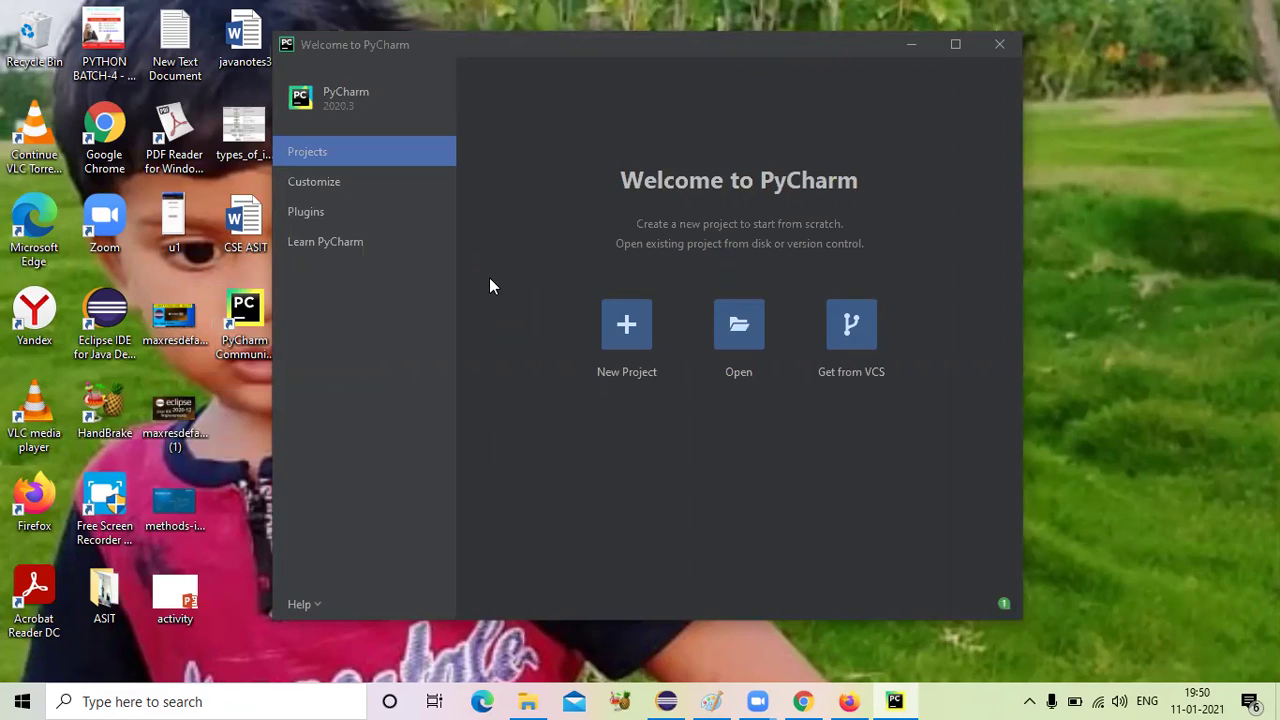
Step: Create the project pythonProject with a new Virtualenv environment, the Python39 base interpreter and a main.py welcome script, and dismiss the daily tip
left_click(619, 327)
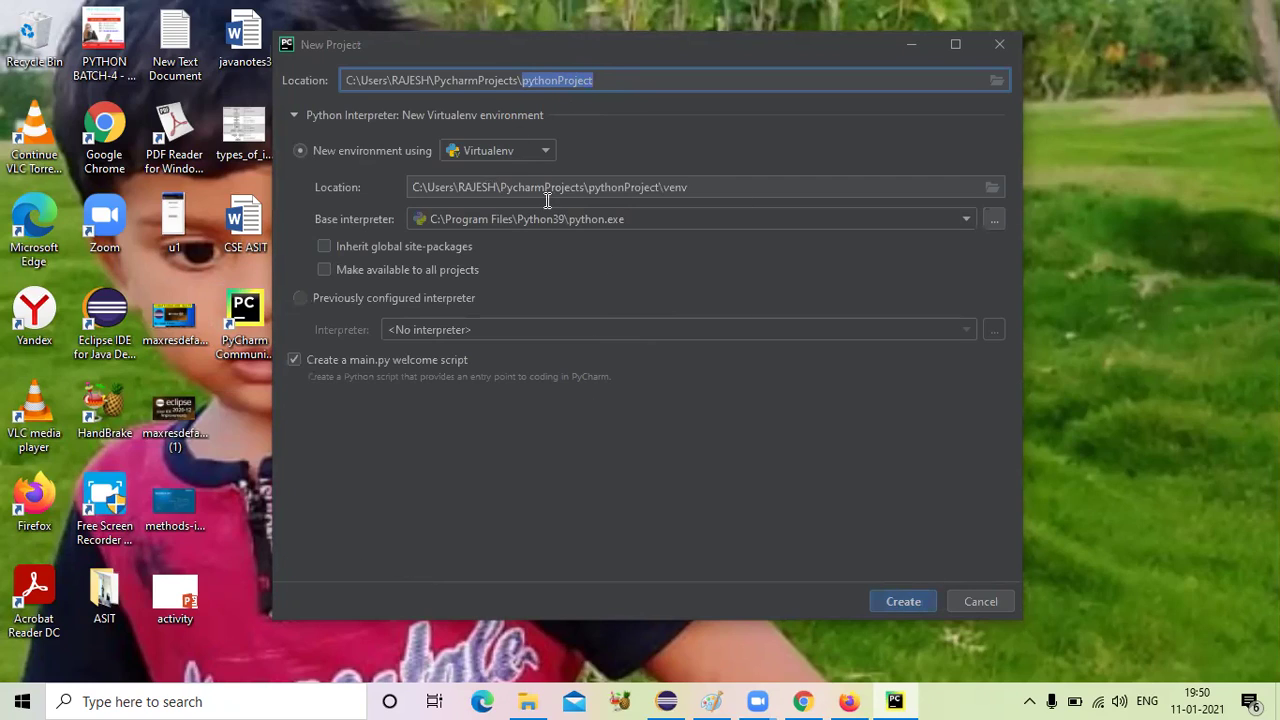
left_click(892, 602)
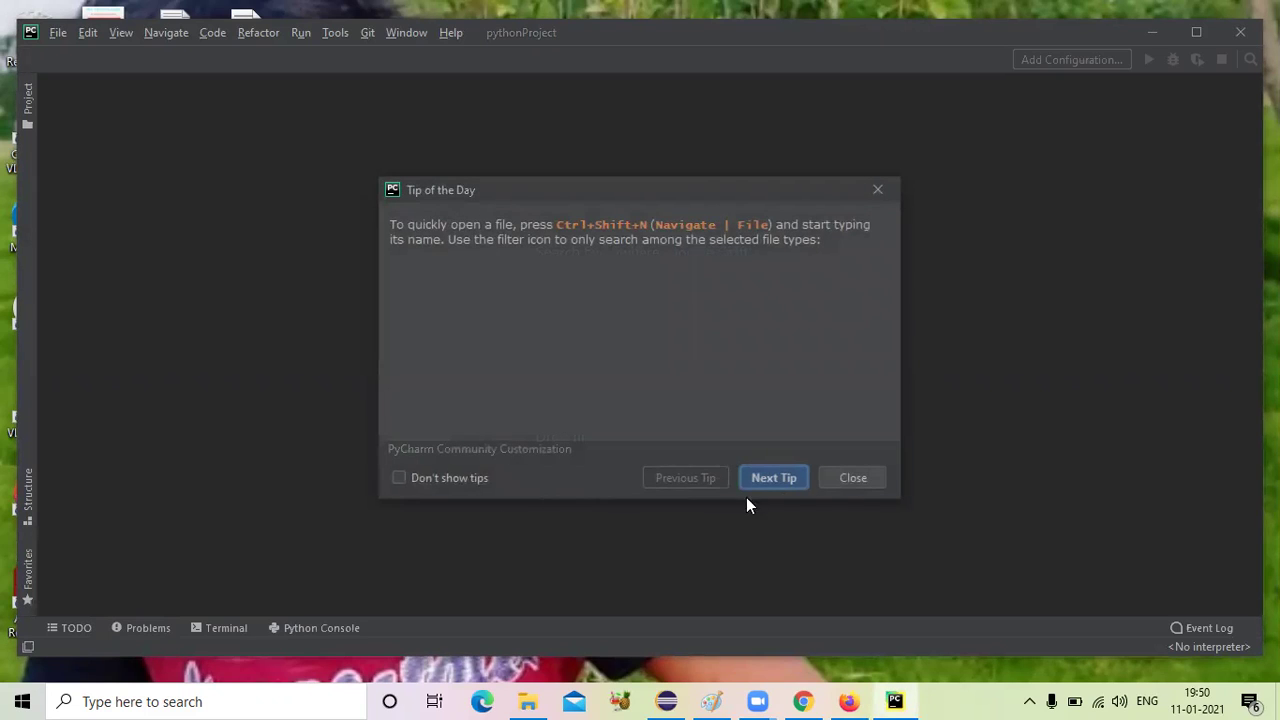
left_click(851, 478)
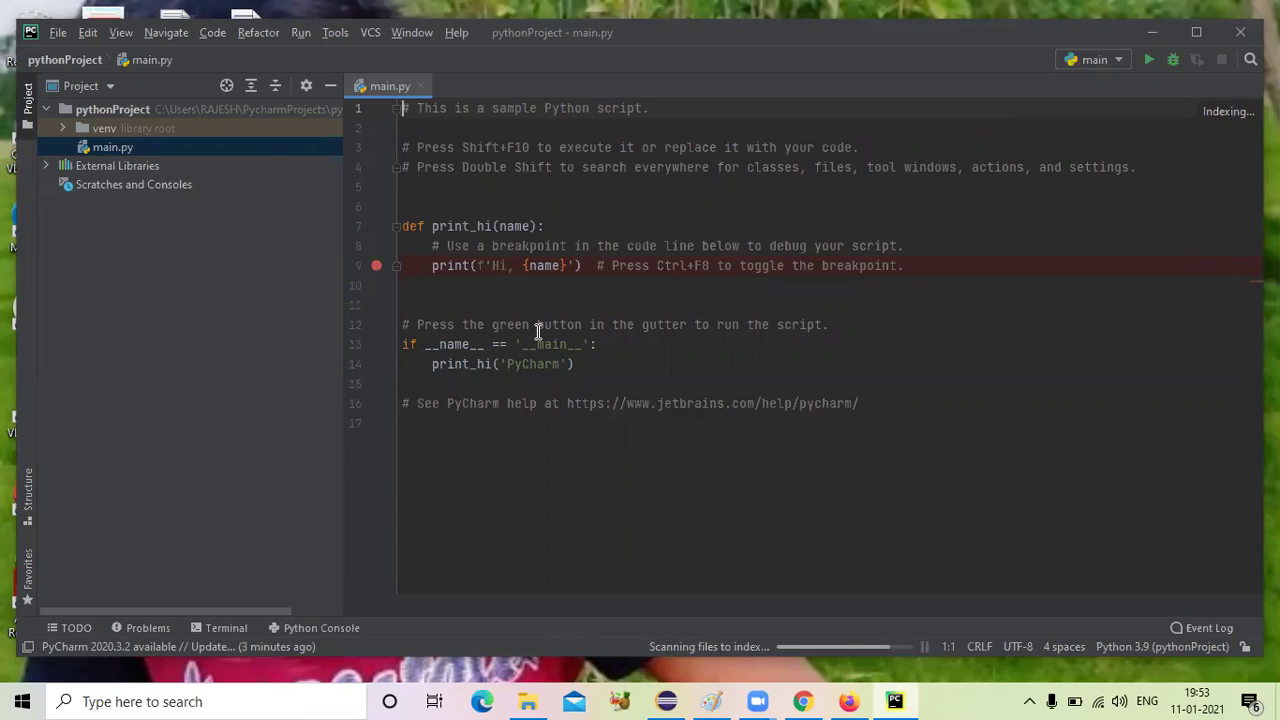
Step: Close the main.py file in the editor and collapse the pythonProject folder in the project tree
left_click(420, 87)
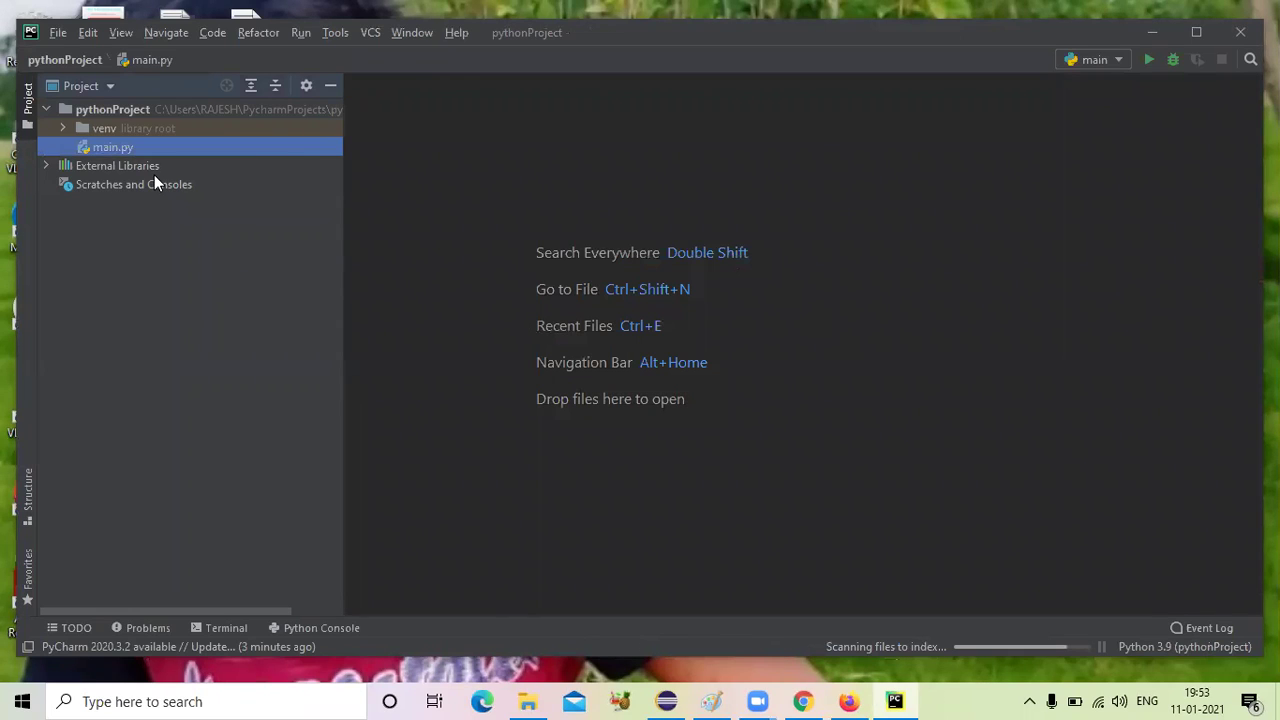
left_click(46, 109)
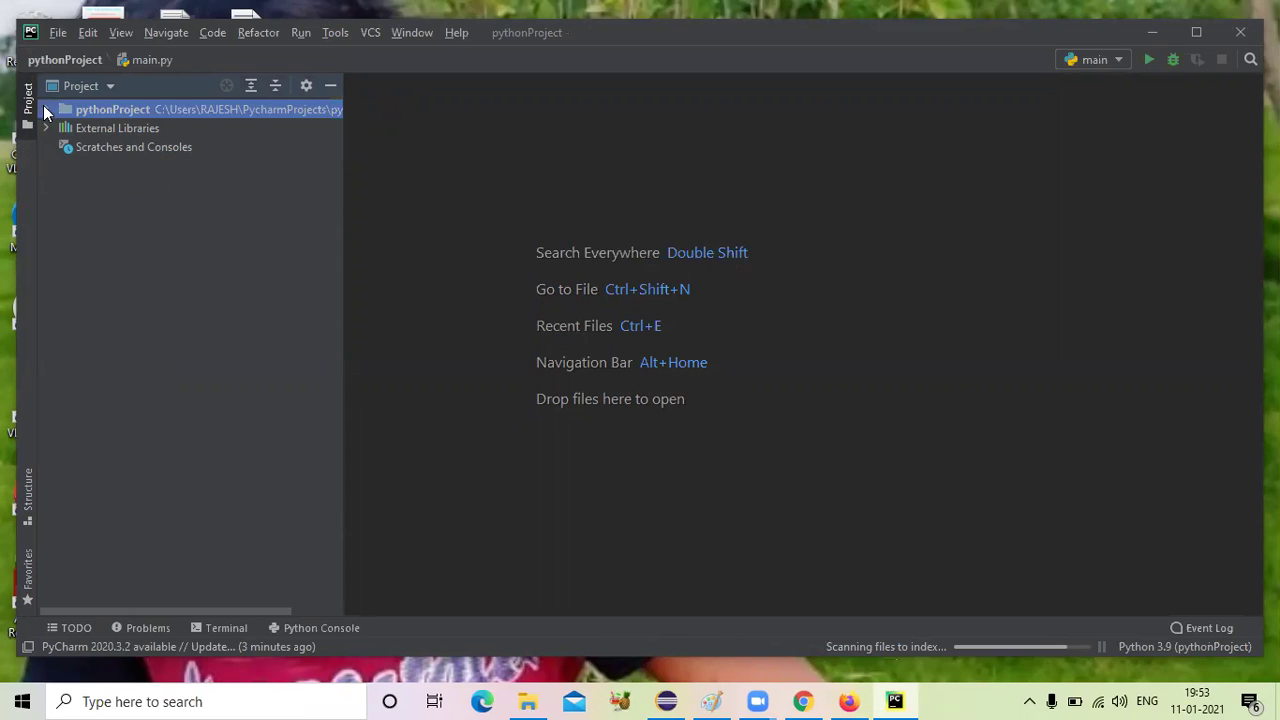
Step: Create a new Python file named first in the pythonProject folder and maximize the program window
right_click(94, 108)
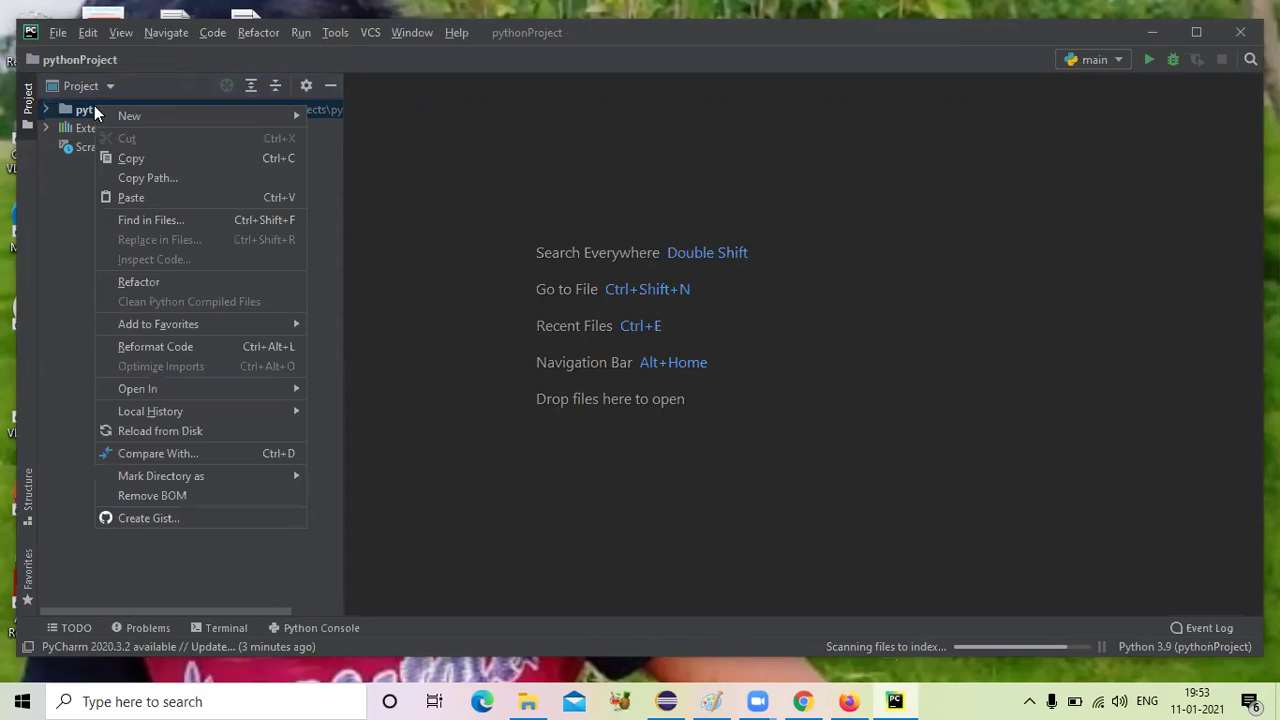
mouse_move(249, 110)
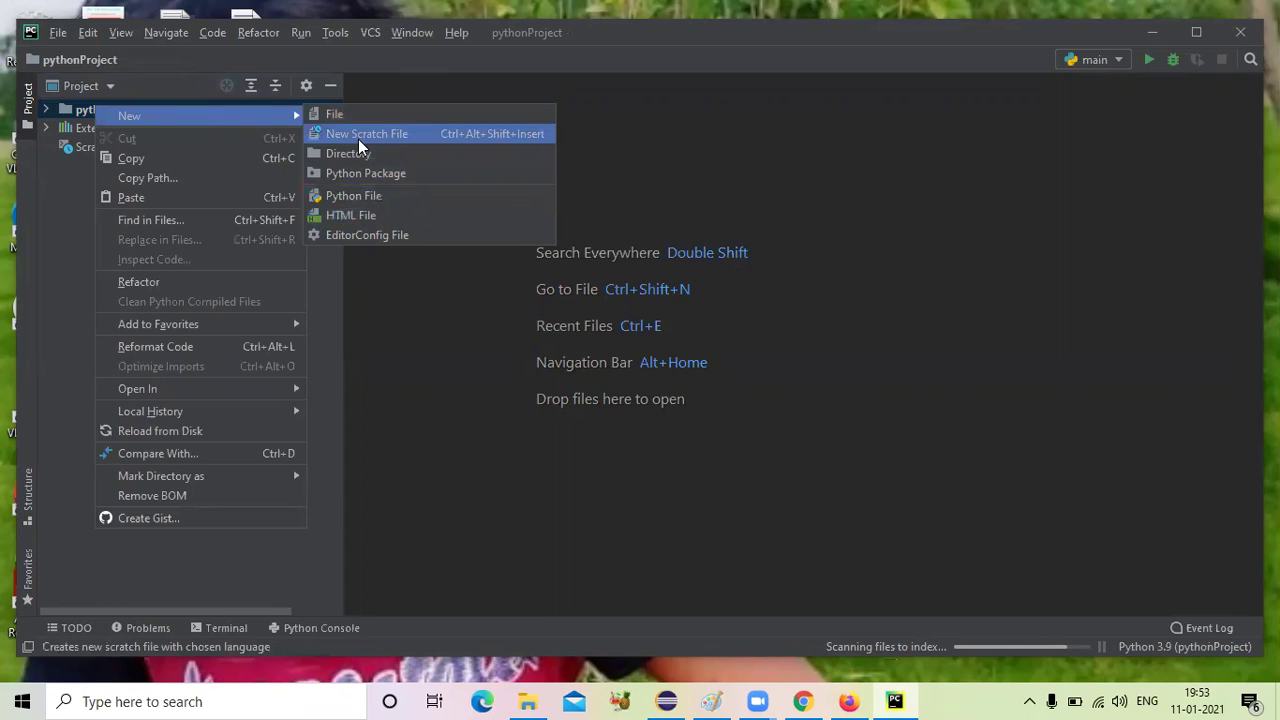
left_click(369, 197)
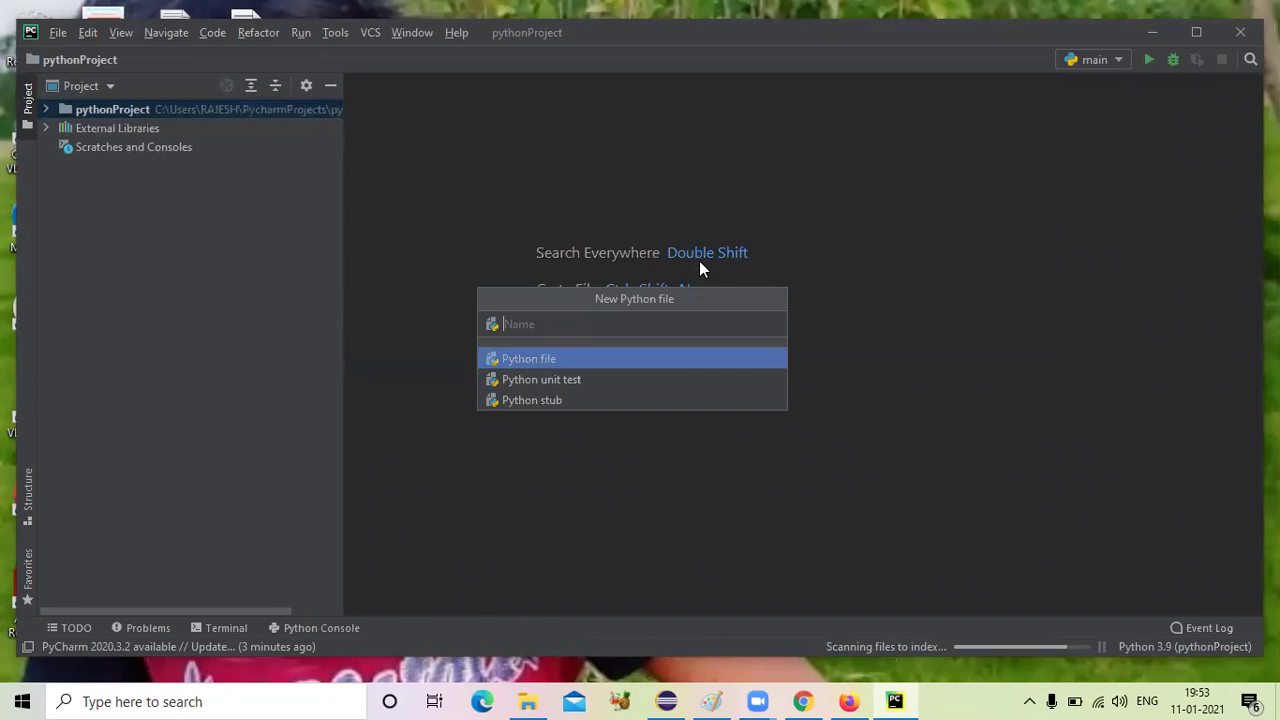
type("first")
left_click(536, 358)
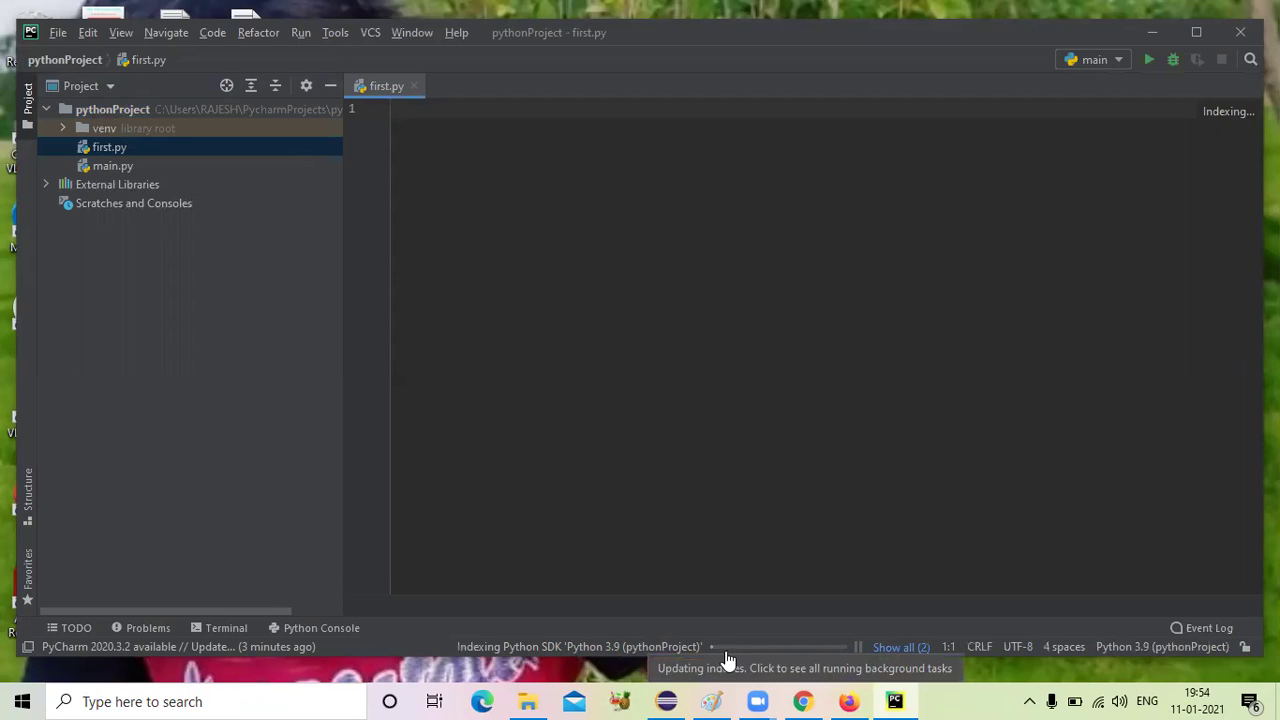
left_click(1194, 33)
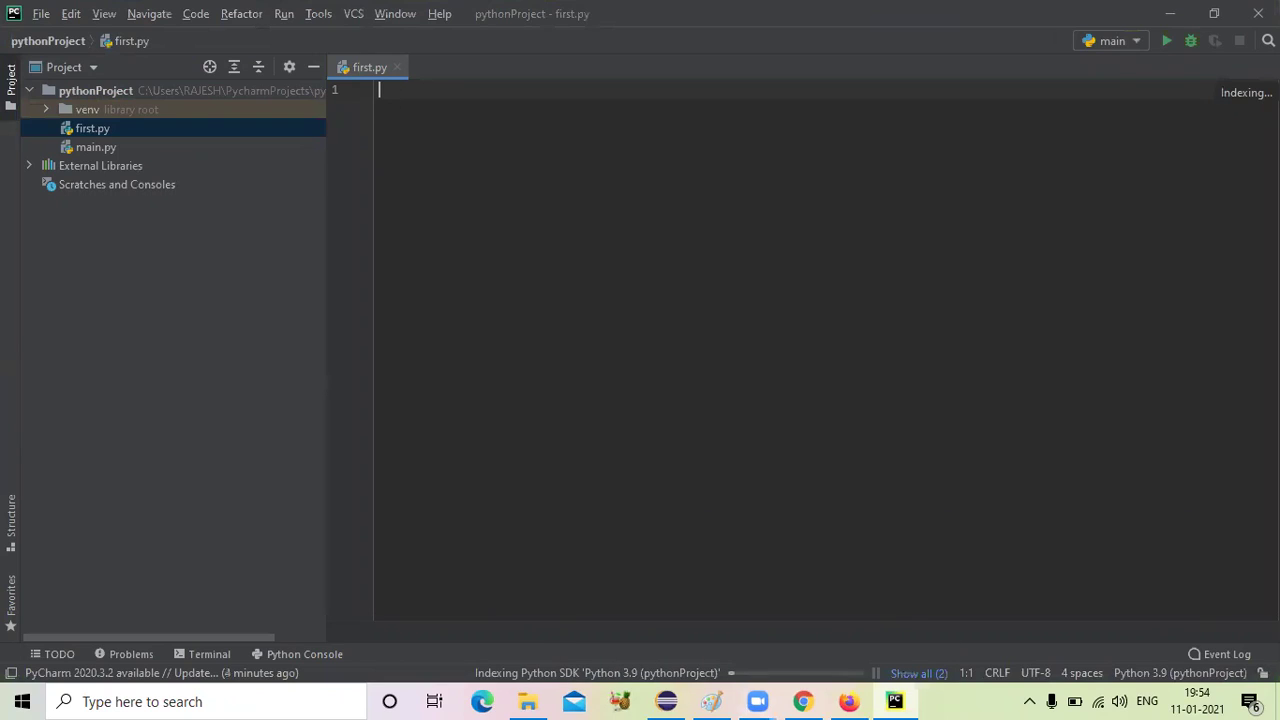
Step: Write print("hello") as the first line of first.py and run the main configuration
type("prit")
key("BackSpace")
key("BackSpace")
key("BackSpace")
type("rint(\"")
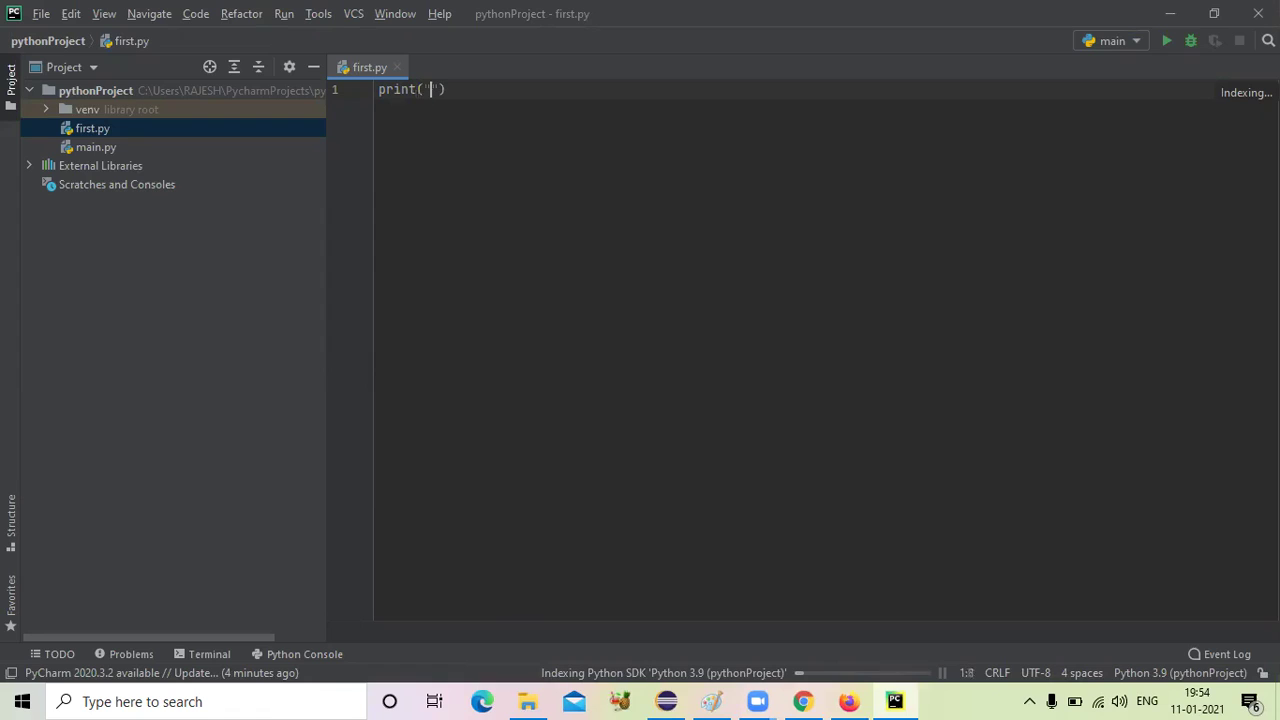
type("hell")
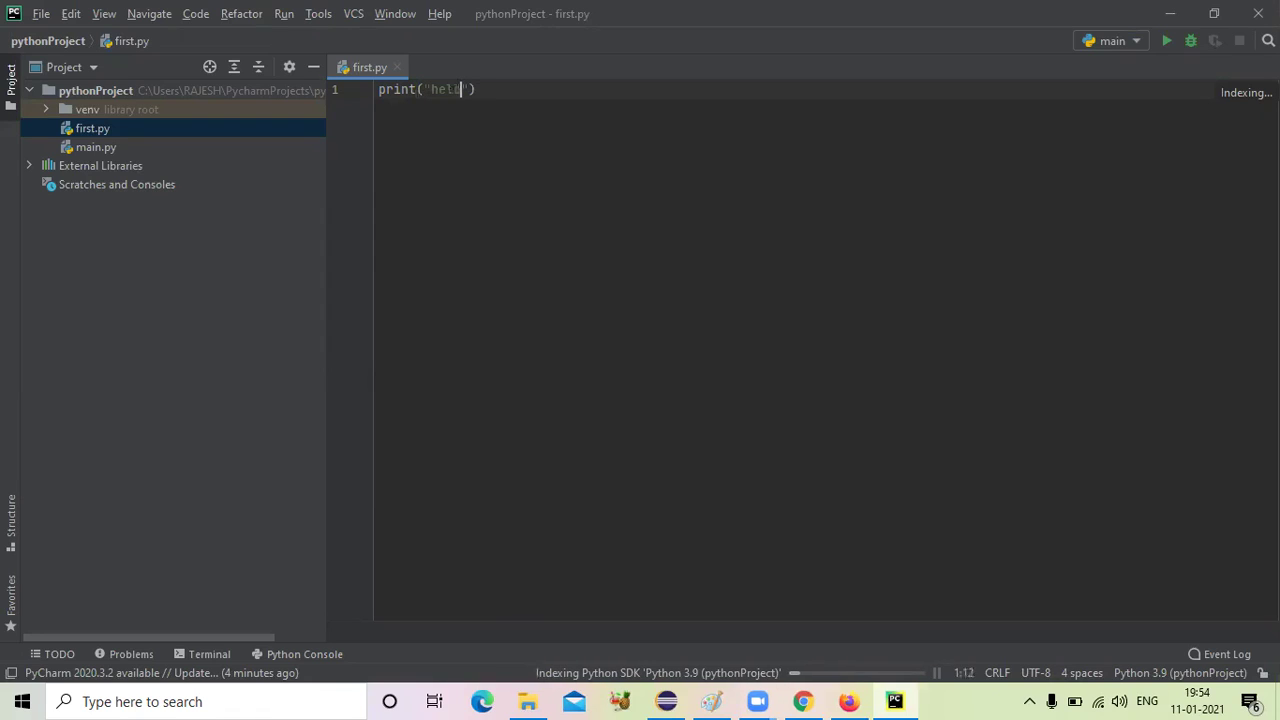
type("o")
key("alt+u")
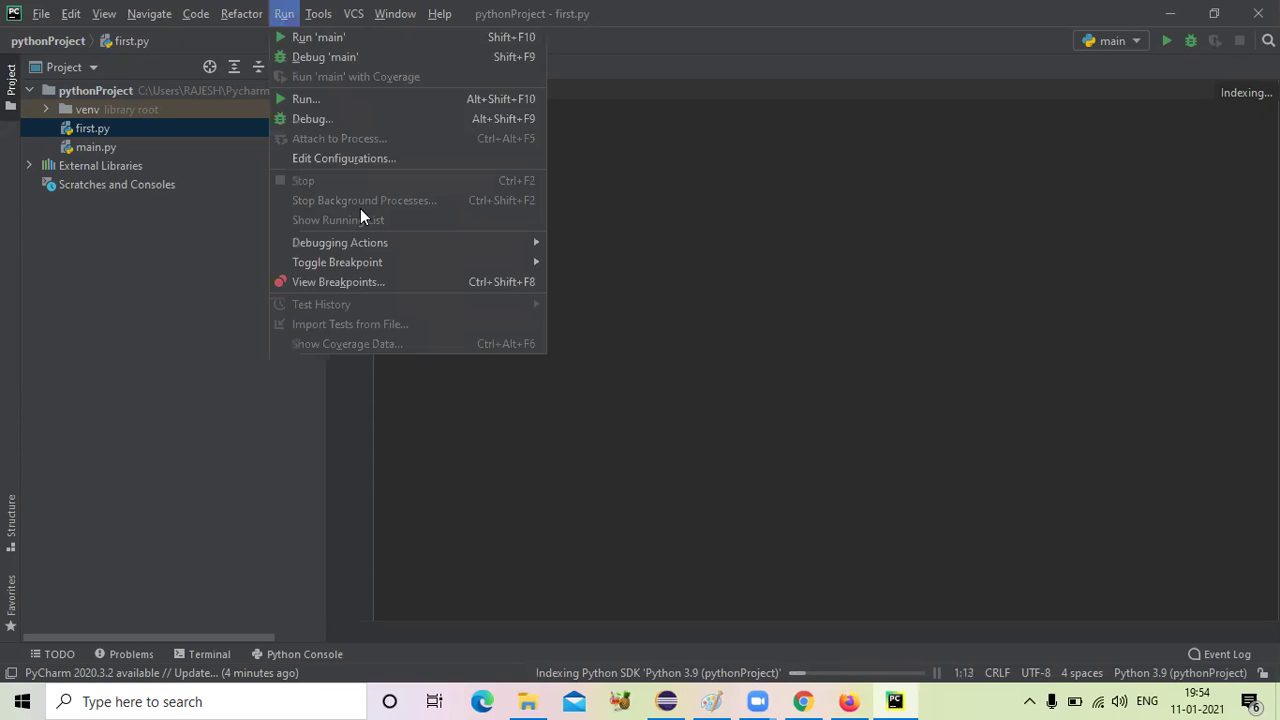
left_click(318, 37)
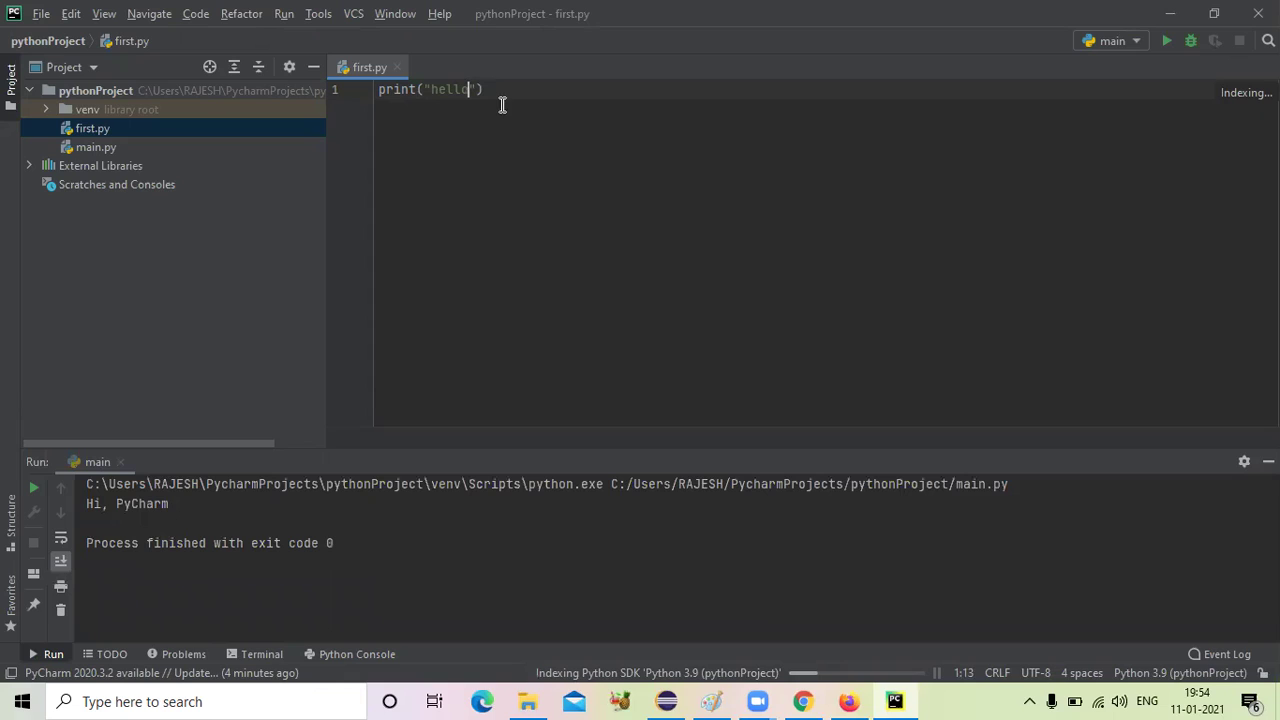
Step: Add the lines a=10, b=20 and c=a+b below the print statement in first.py
key("End")
key("Return")
type("a=10")
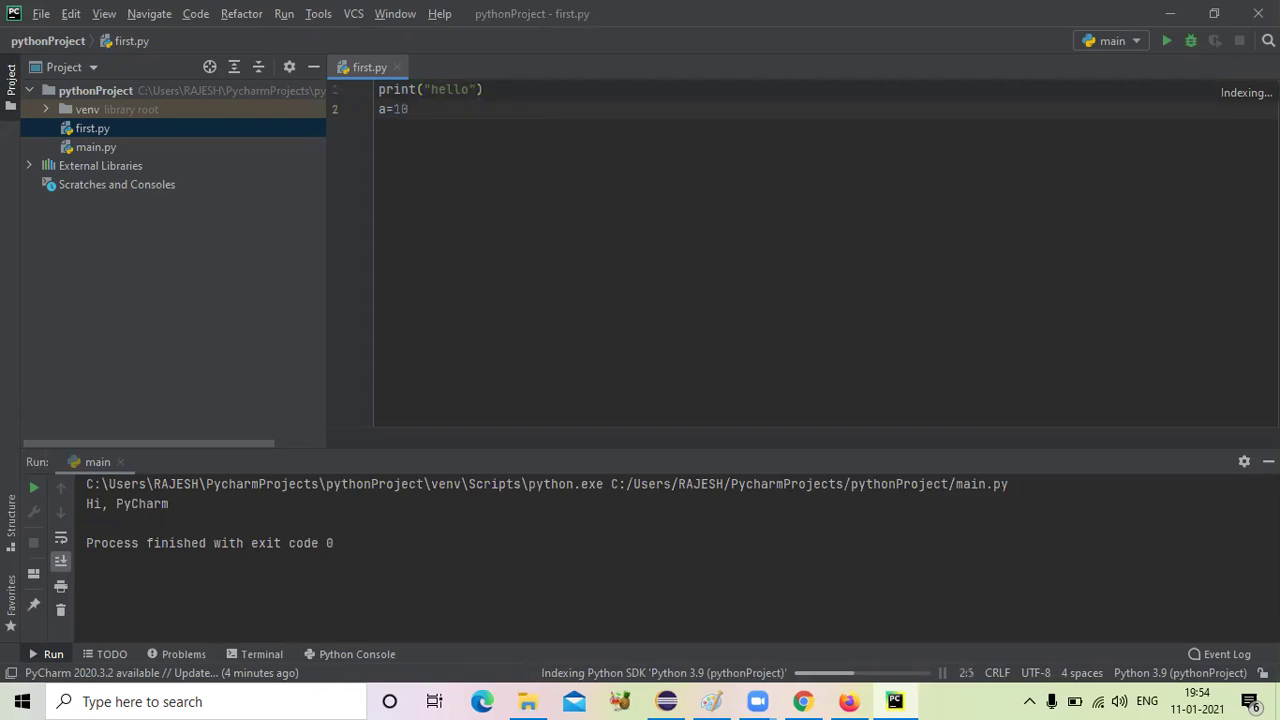
key("Return")
type("b=")
type("20 ")
type("c=")
type("a=b")
key("BackSpace")
key("BackSpace")
type("+bpr")
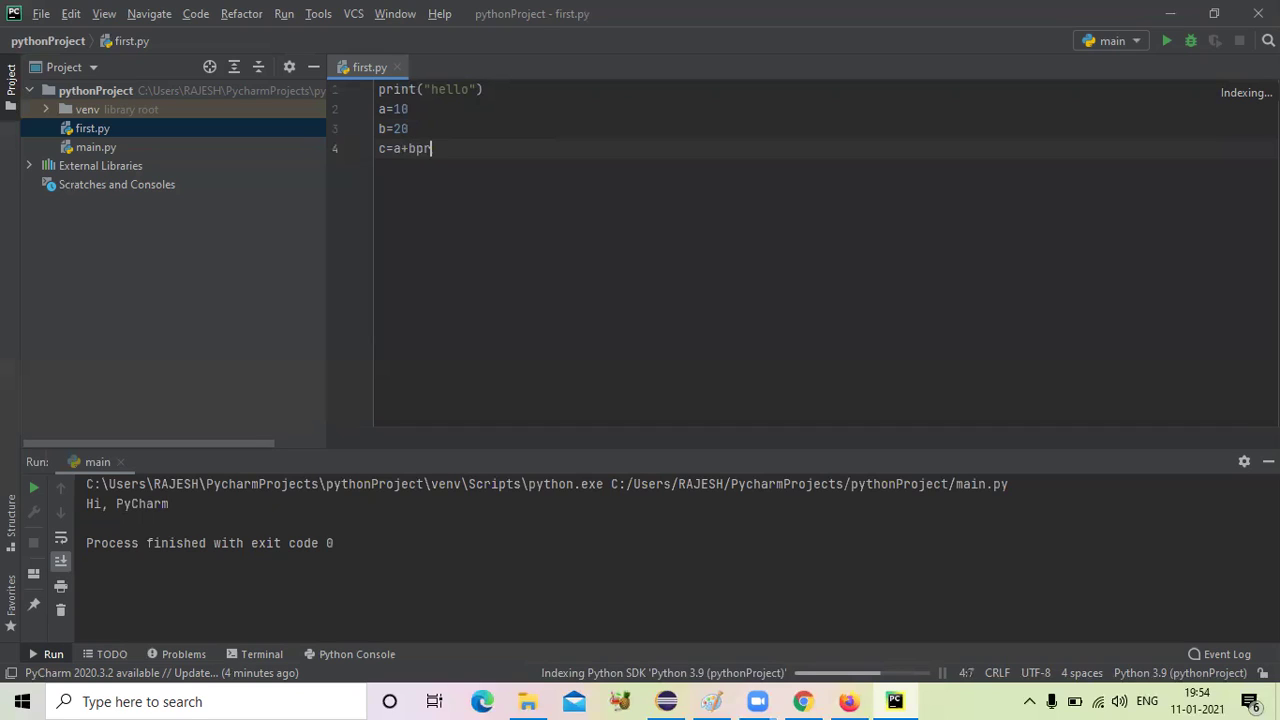
type("int")
key("BackSpace")
key("BackSpace")
key("BackSpace")
key("BackSpace")
key("BackSpace")
Step: Add a print(c) statement on a new line at the end of first.py
key("Return")
type("print")
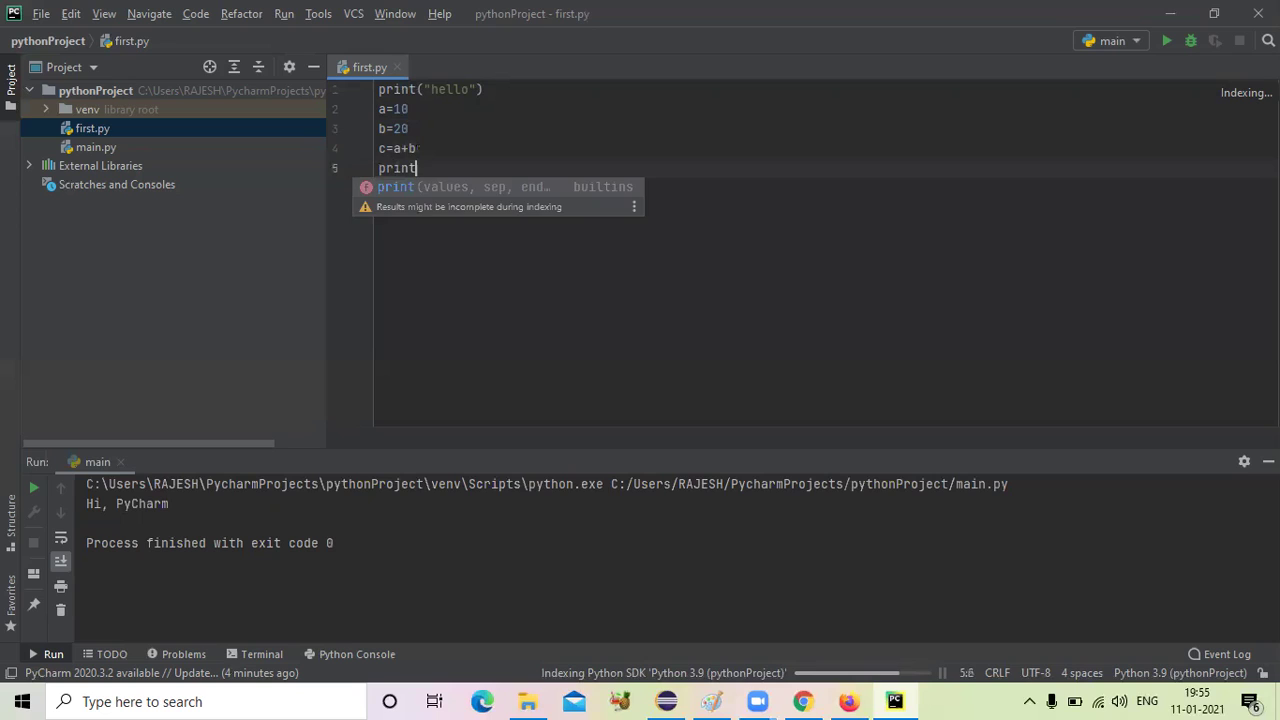
type("(")
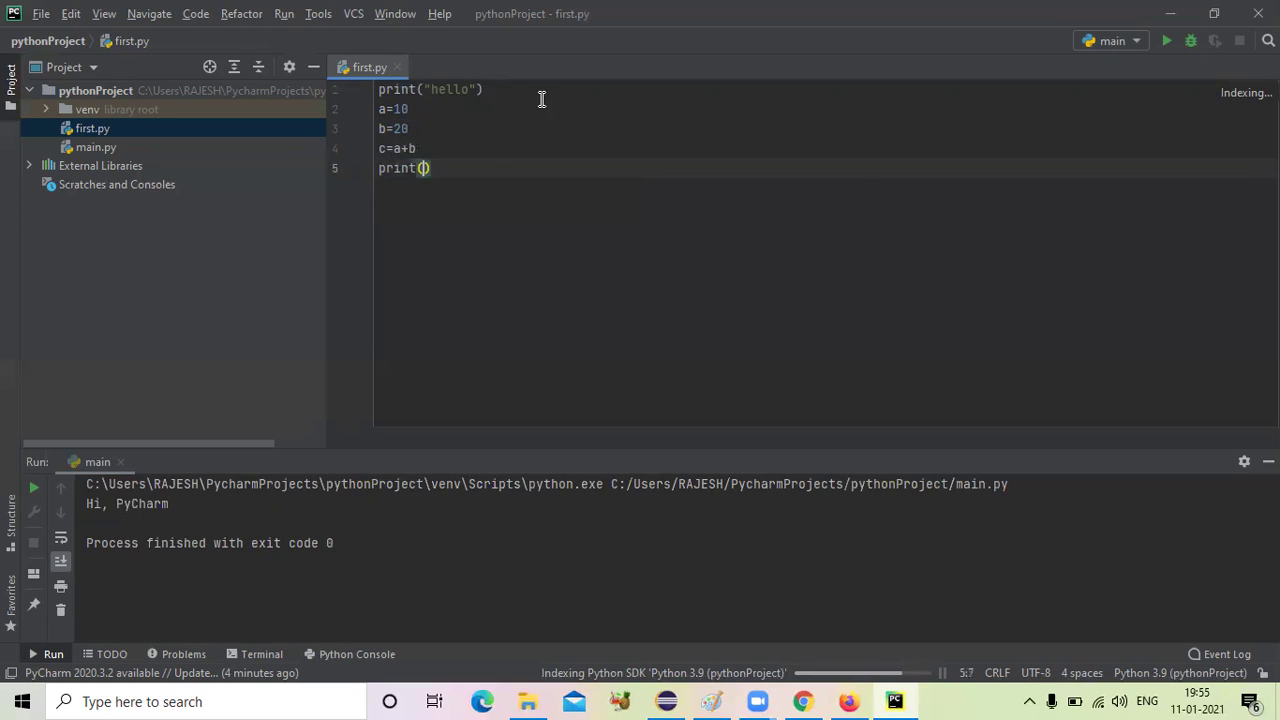
type("c")
left_click(502, 143)
Step: Run the main configuration again
left_click(283, 16)
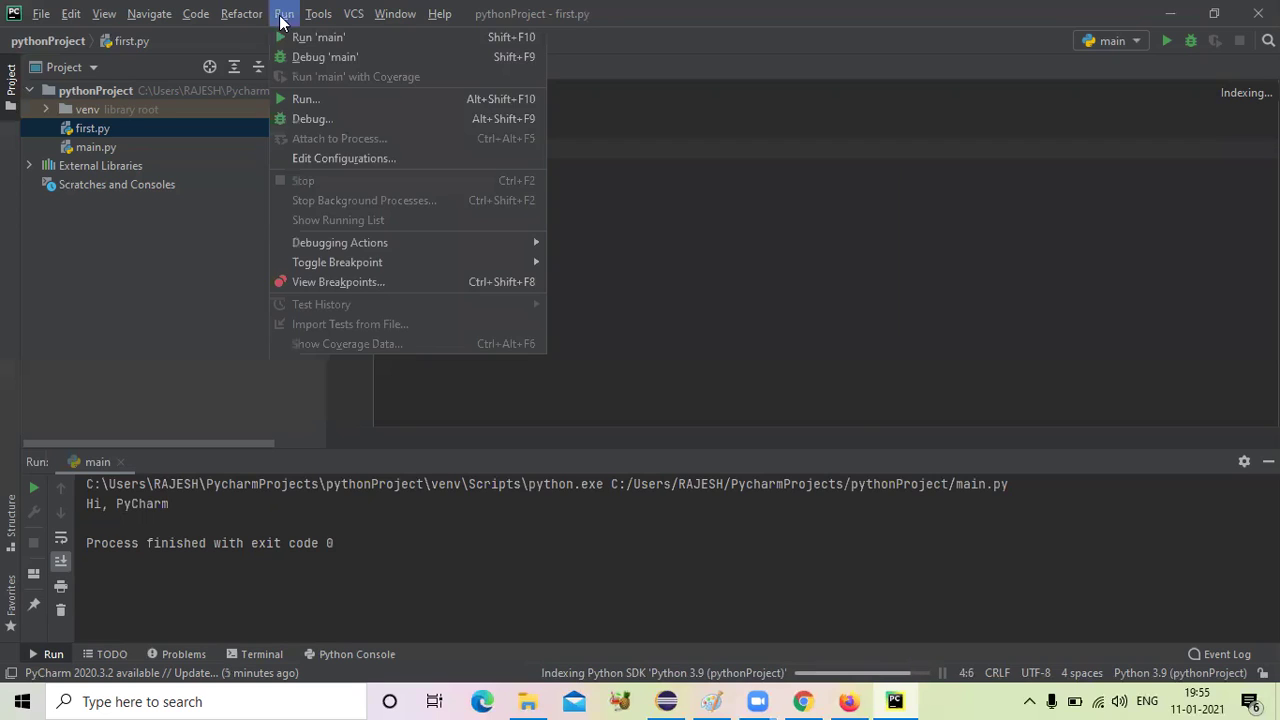
left_click(765, 208)
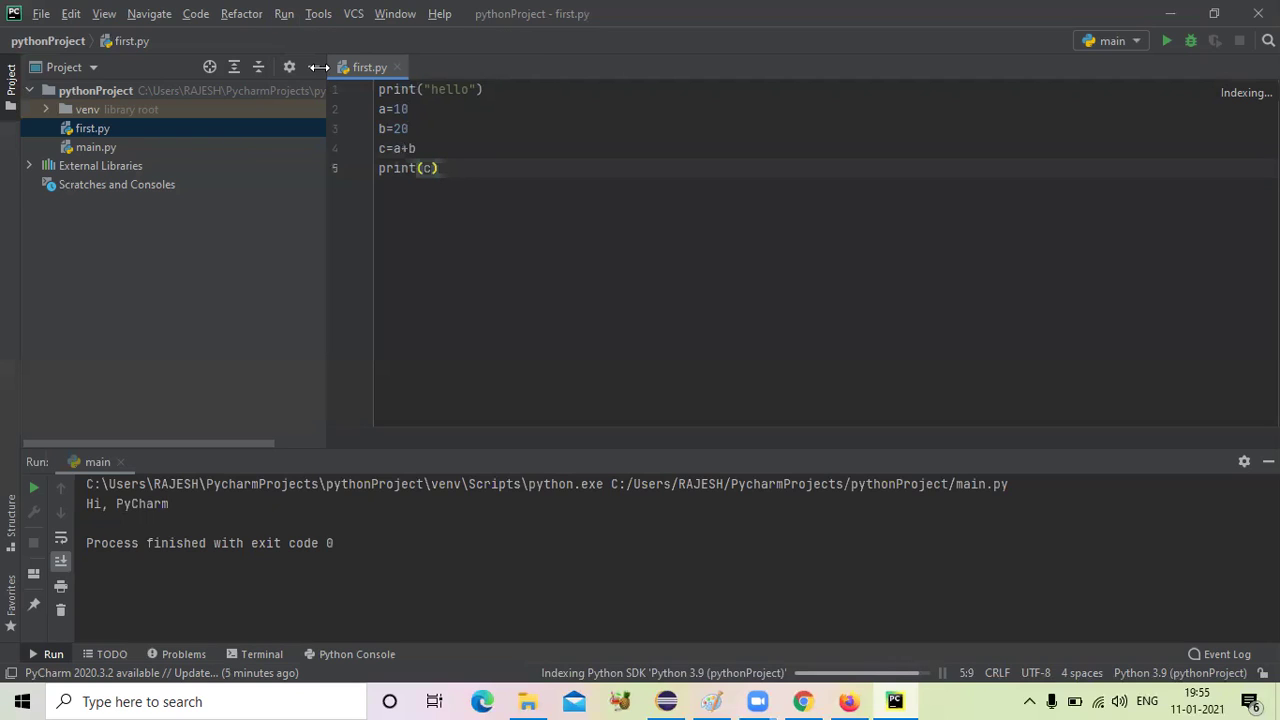
left_click(284, 14)
key("Escape")
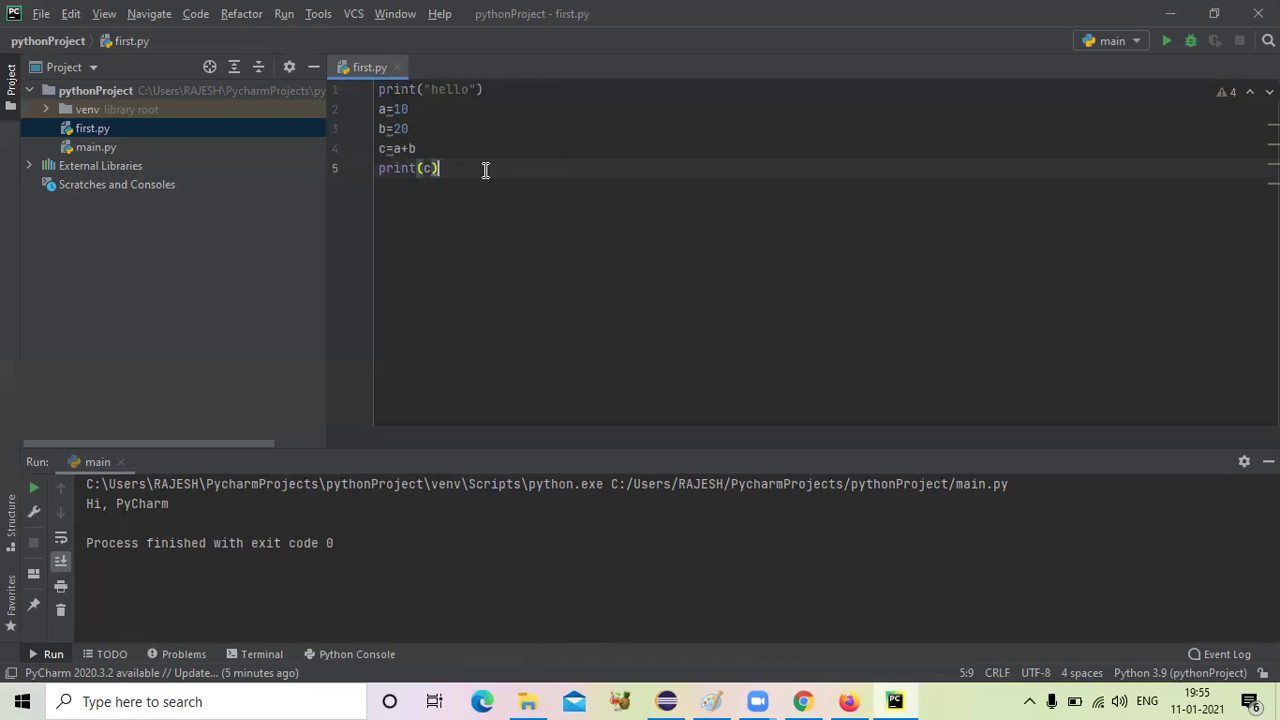
key("Menu")
left_click(283, 14)
left_click(311, 37)
Step: Run the first.py script itself from the project tree instead of the main configuration
left_click(94, 130)
right_click(94, 130)
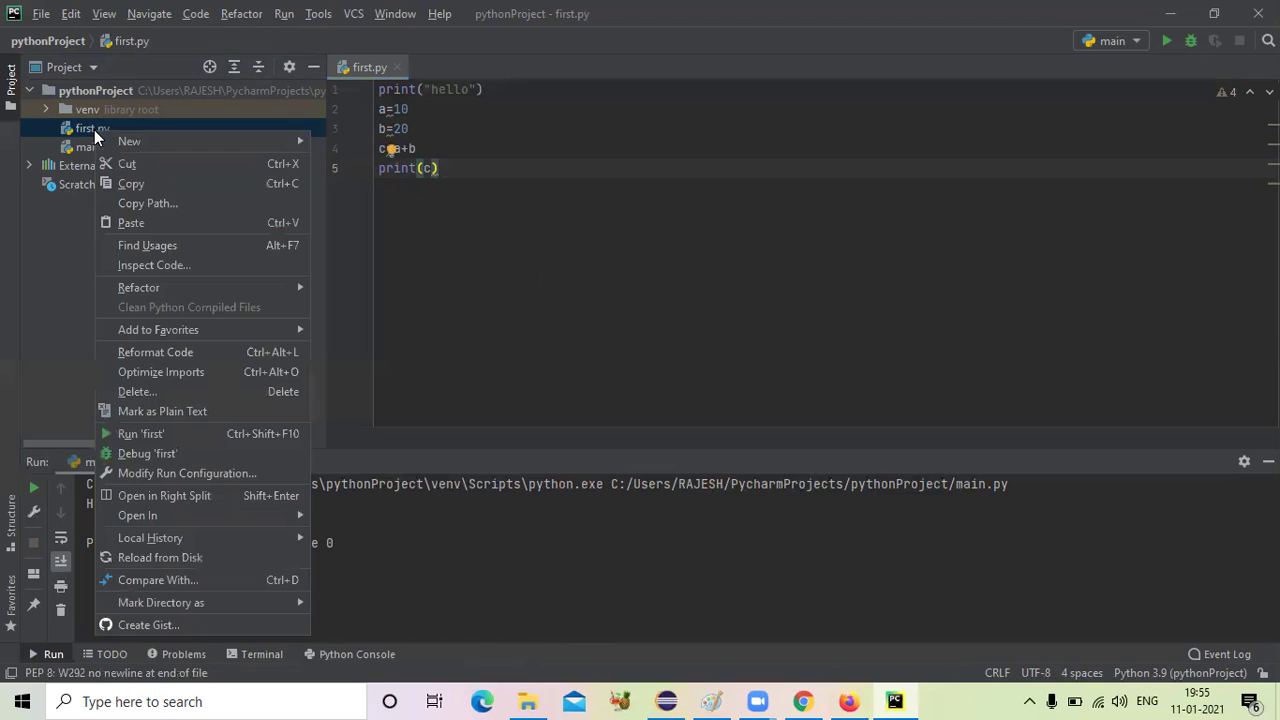
left_click(161, 433)
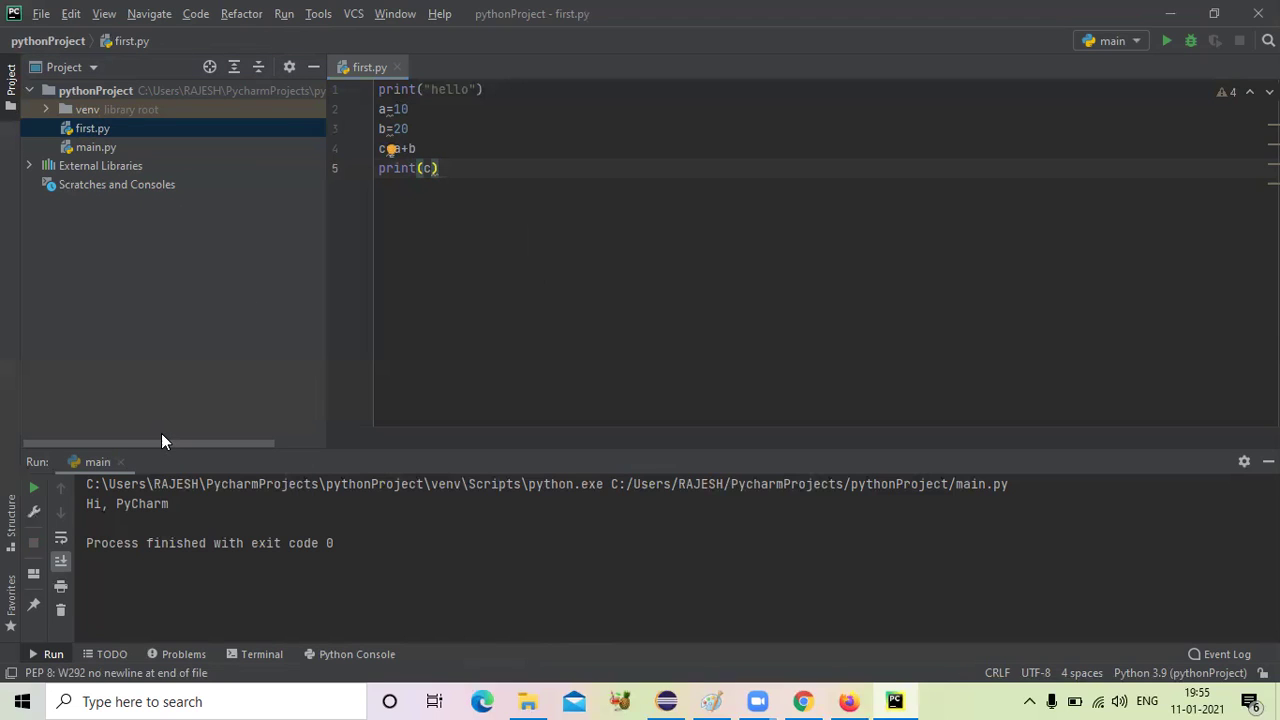